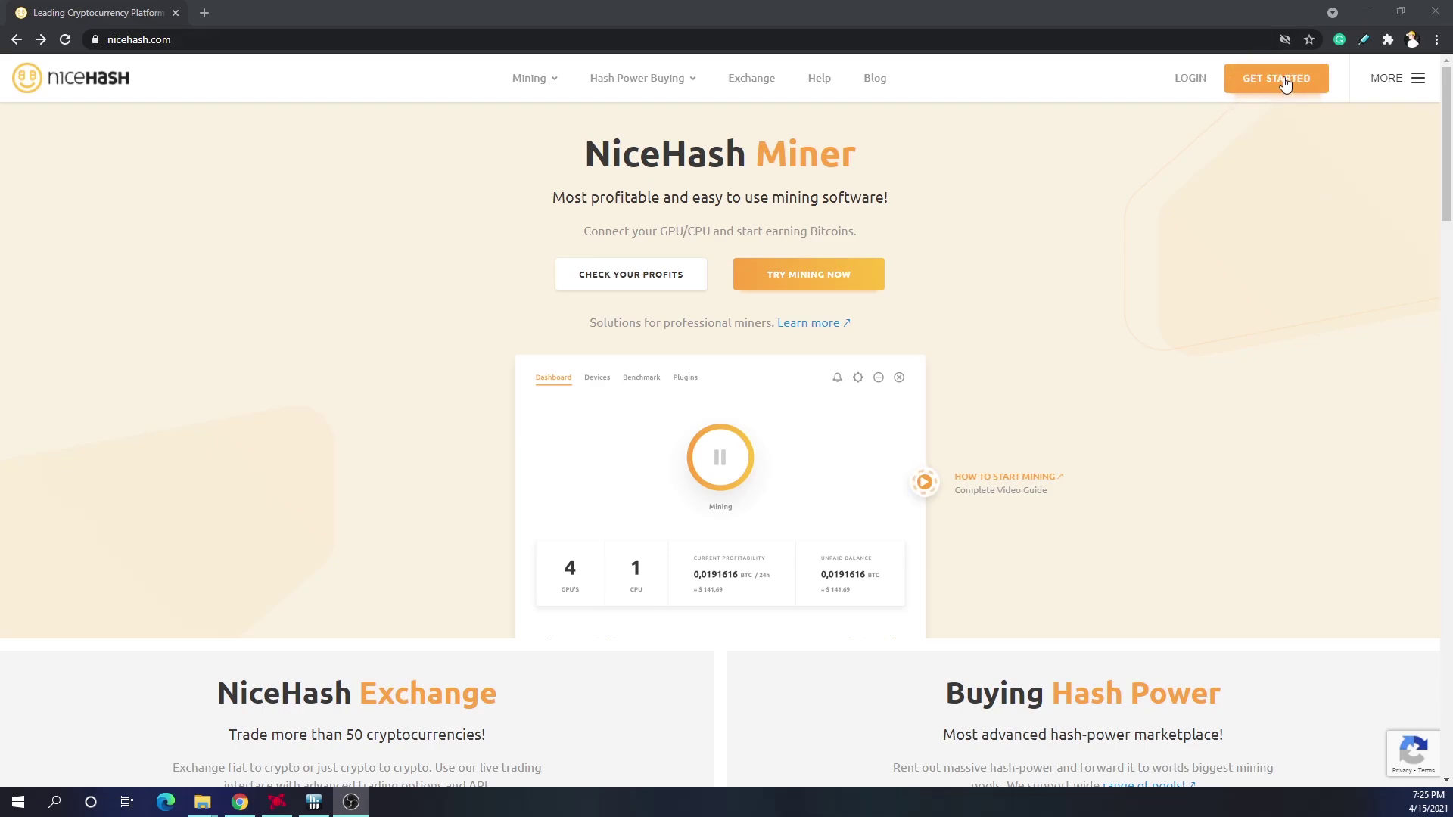
click(1263, 83)
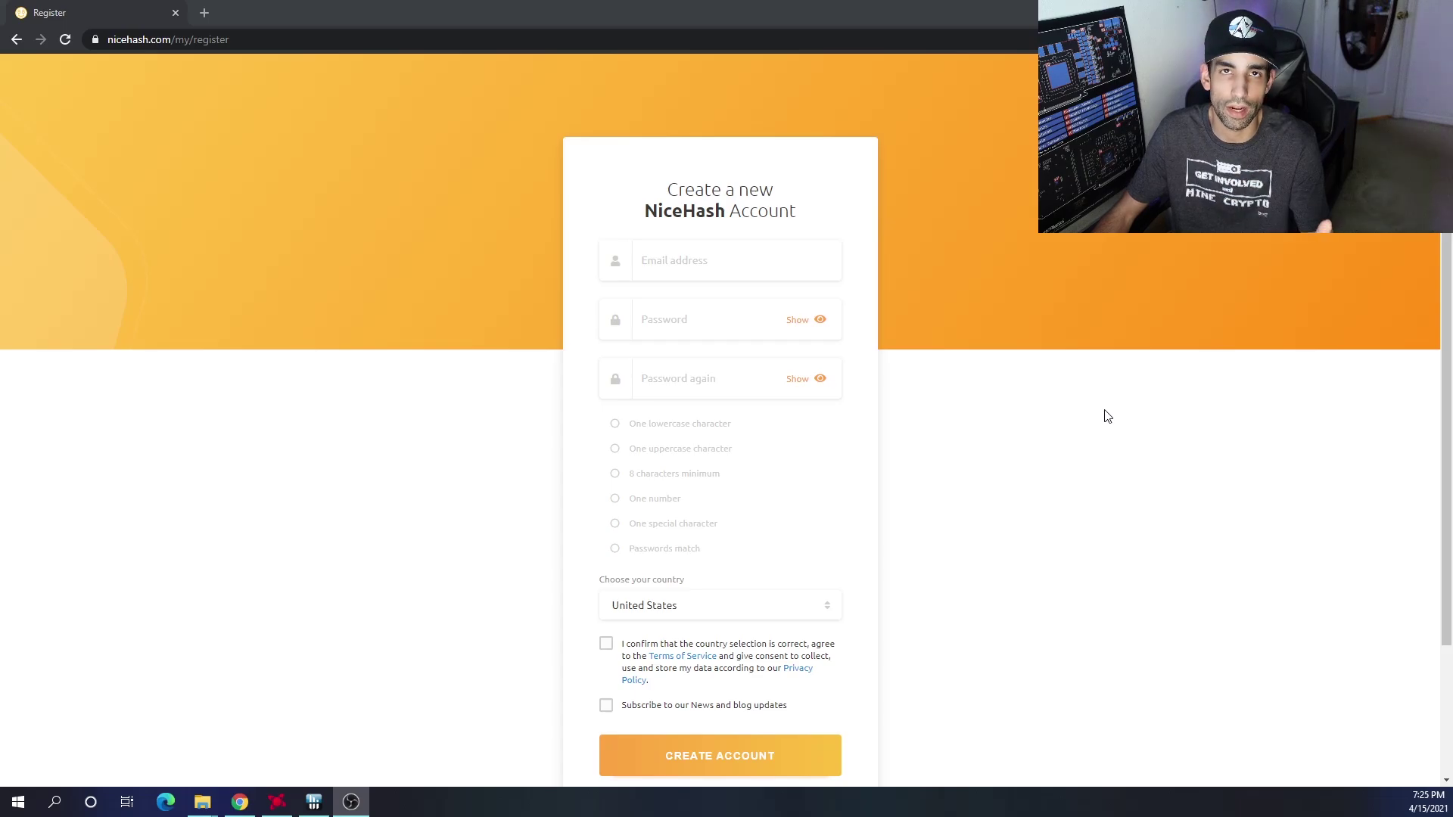
key(alt+Left)
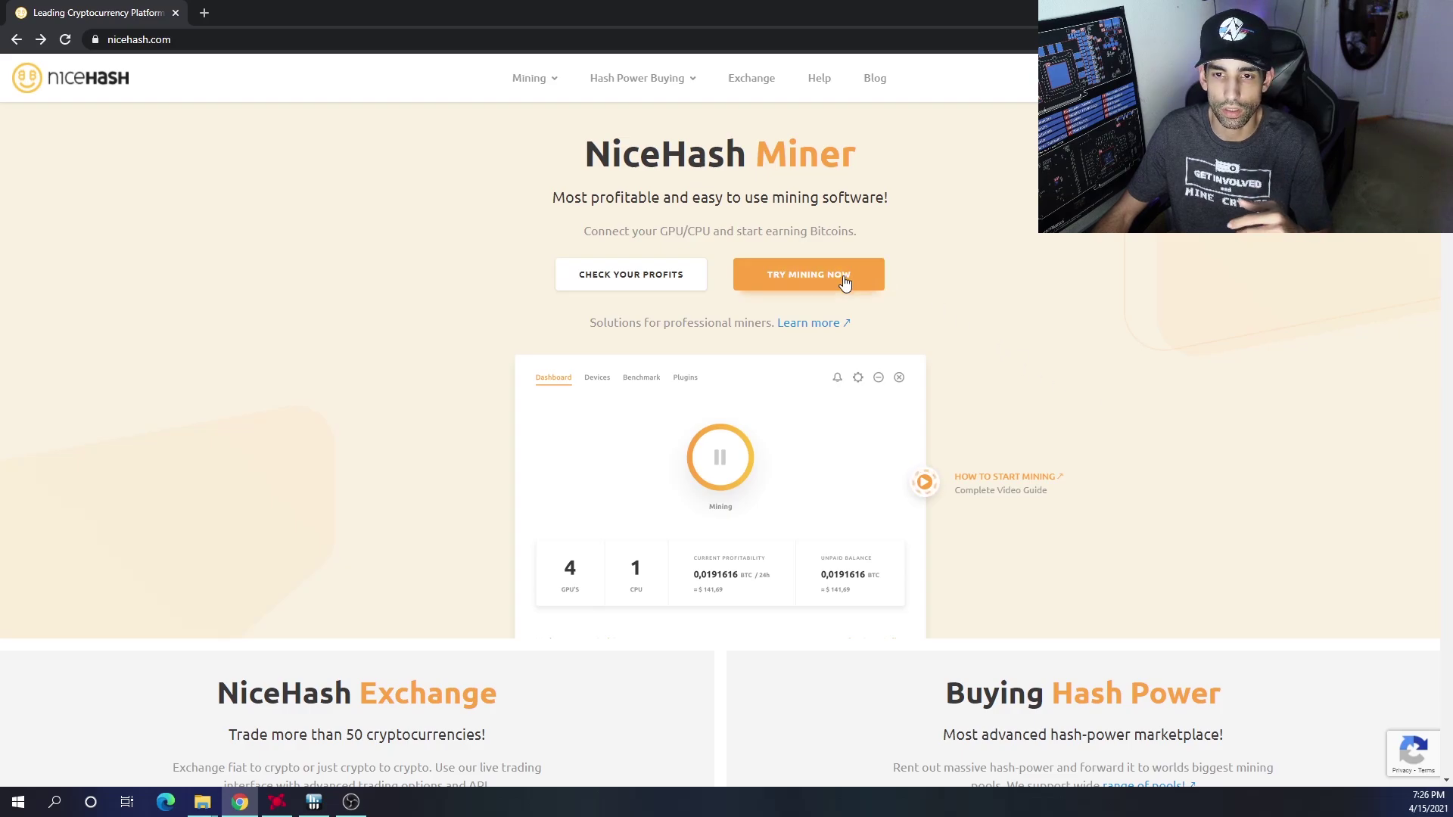
- Reach the QuickMiner tryout page and download NiceHashQuickMinerV819.exe again
click(808, 281)
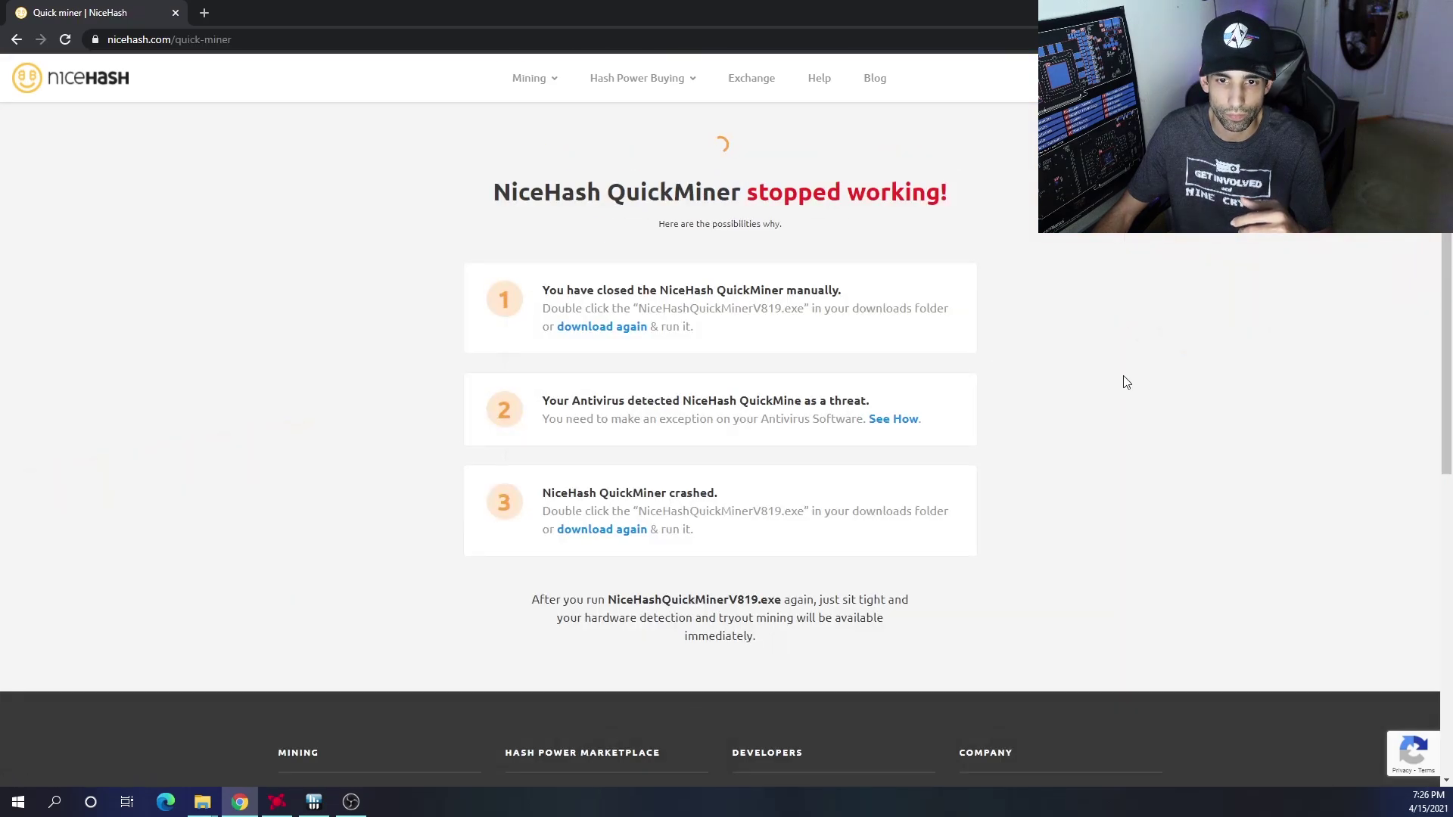
key(alt+Left)
click(838, 295)
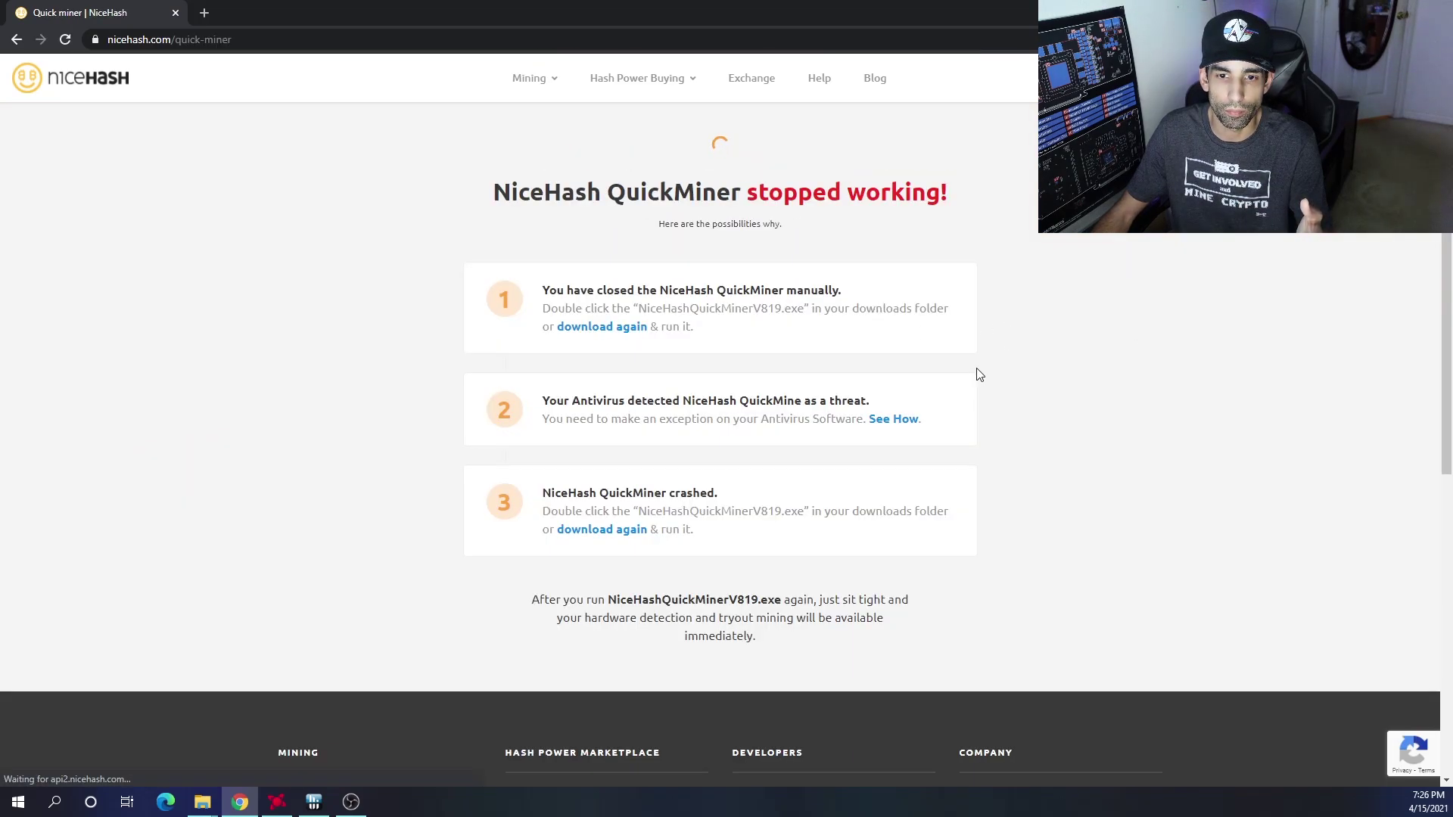
click(590, 332)
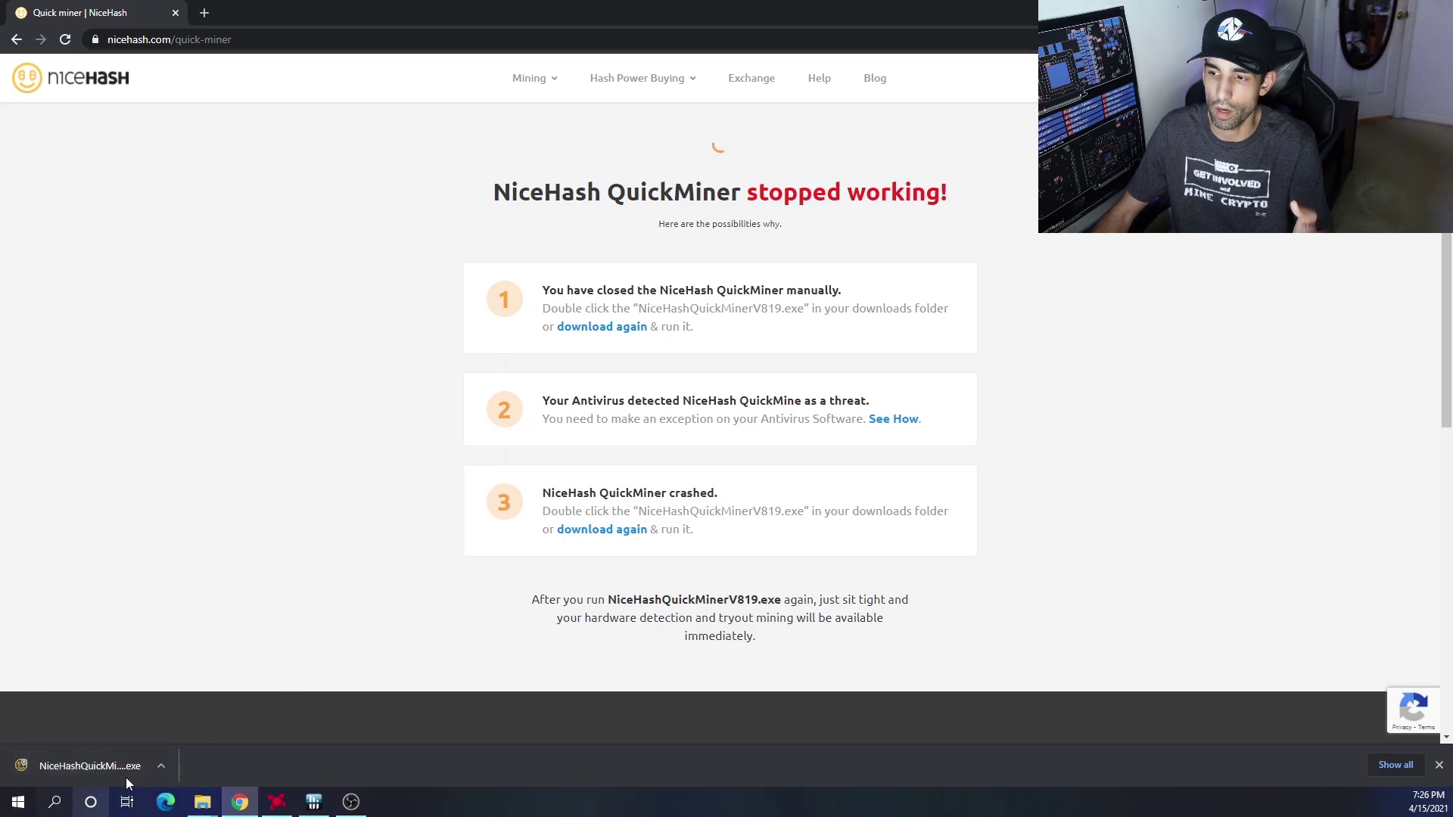
- Run NiceHashQuickMinerV819.exe and reposition the Excavator console window
click(65, 768)
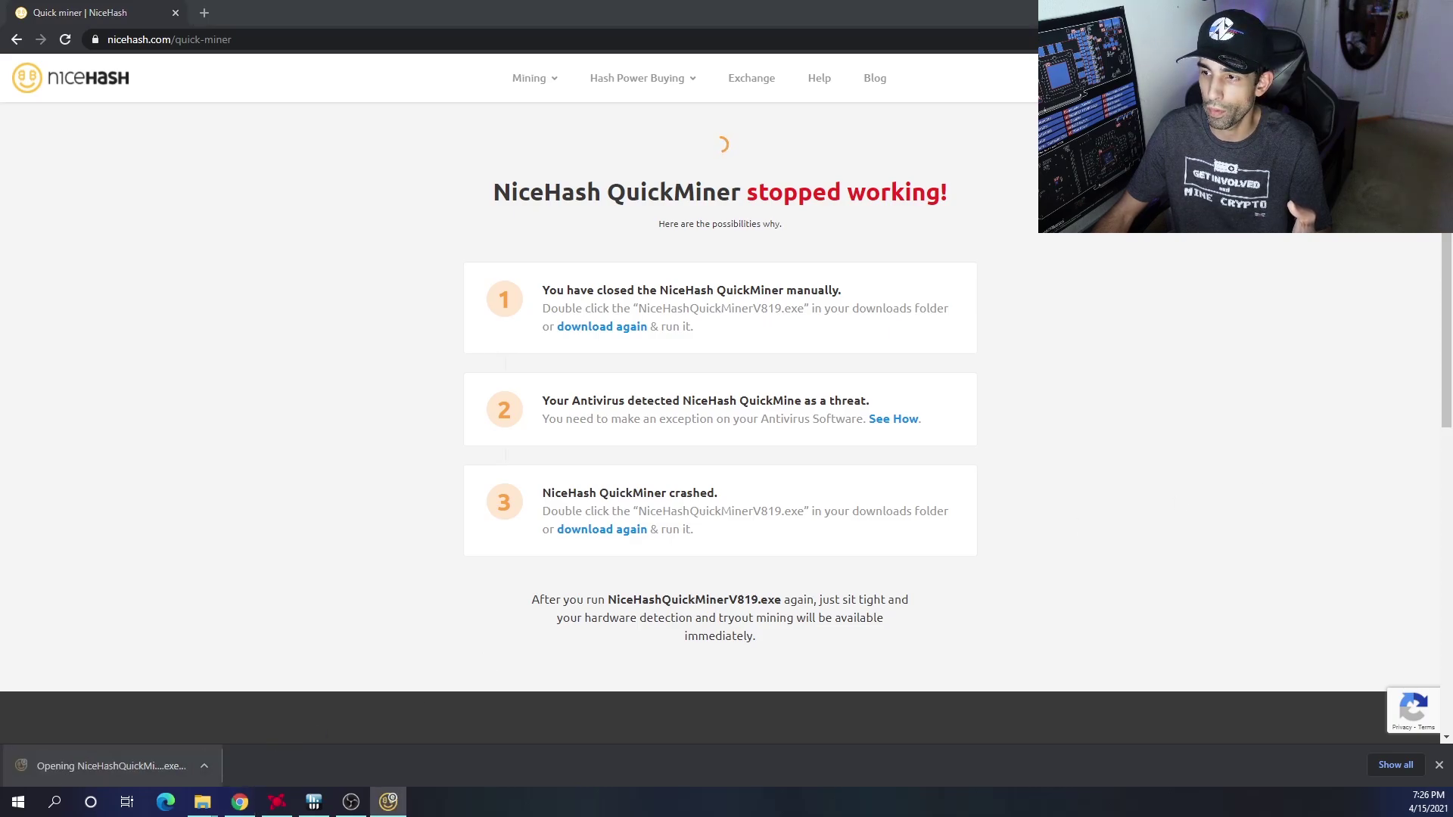
drag(923, 218, 499, 524)
drag(622, 522, 936, 403)
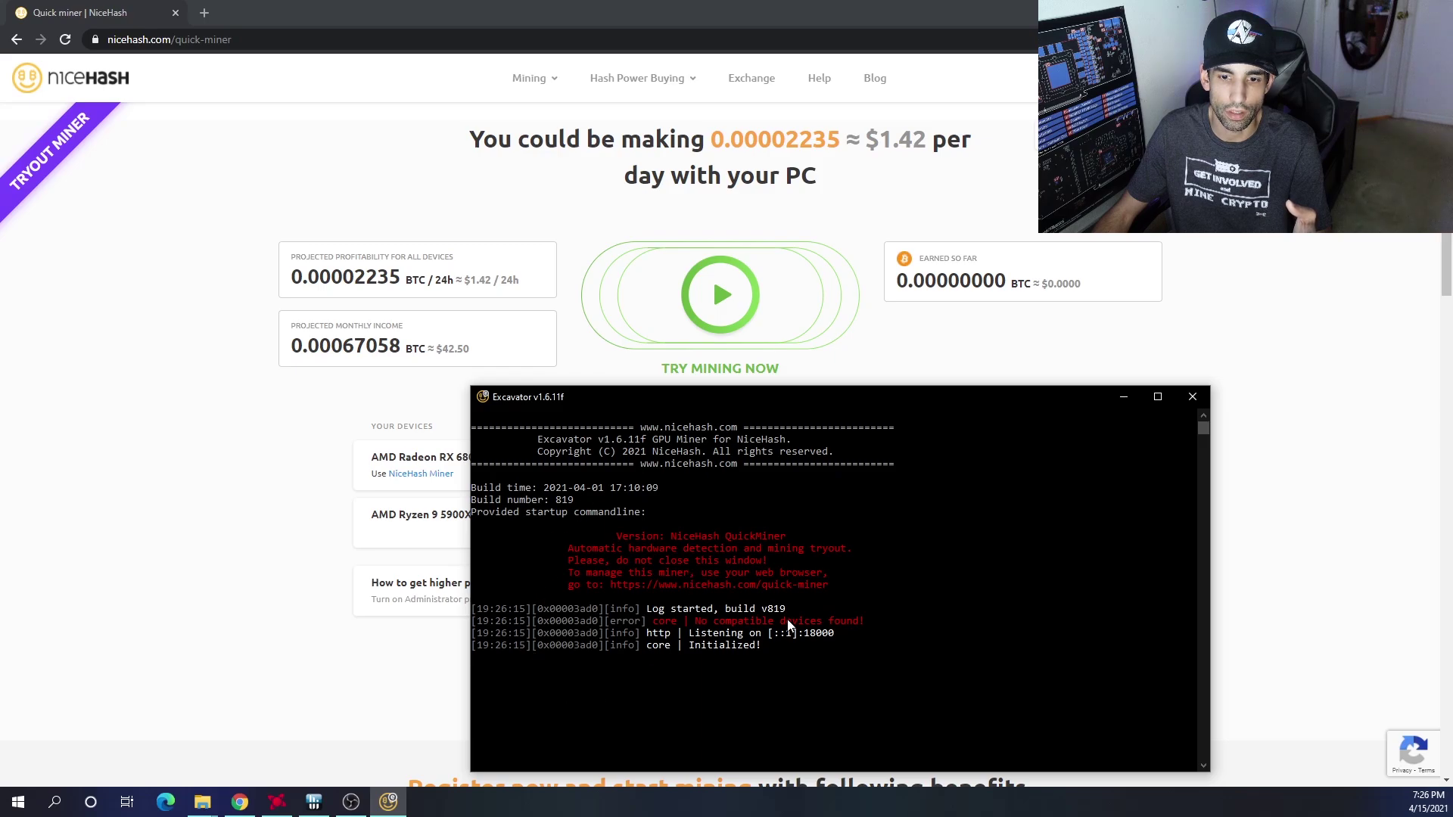
- Move the Excavator console upper left, check AMD Radeon Software, then return to the tryout device list
drag(870, 405, 452, 133)
click(1154, 410)
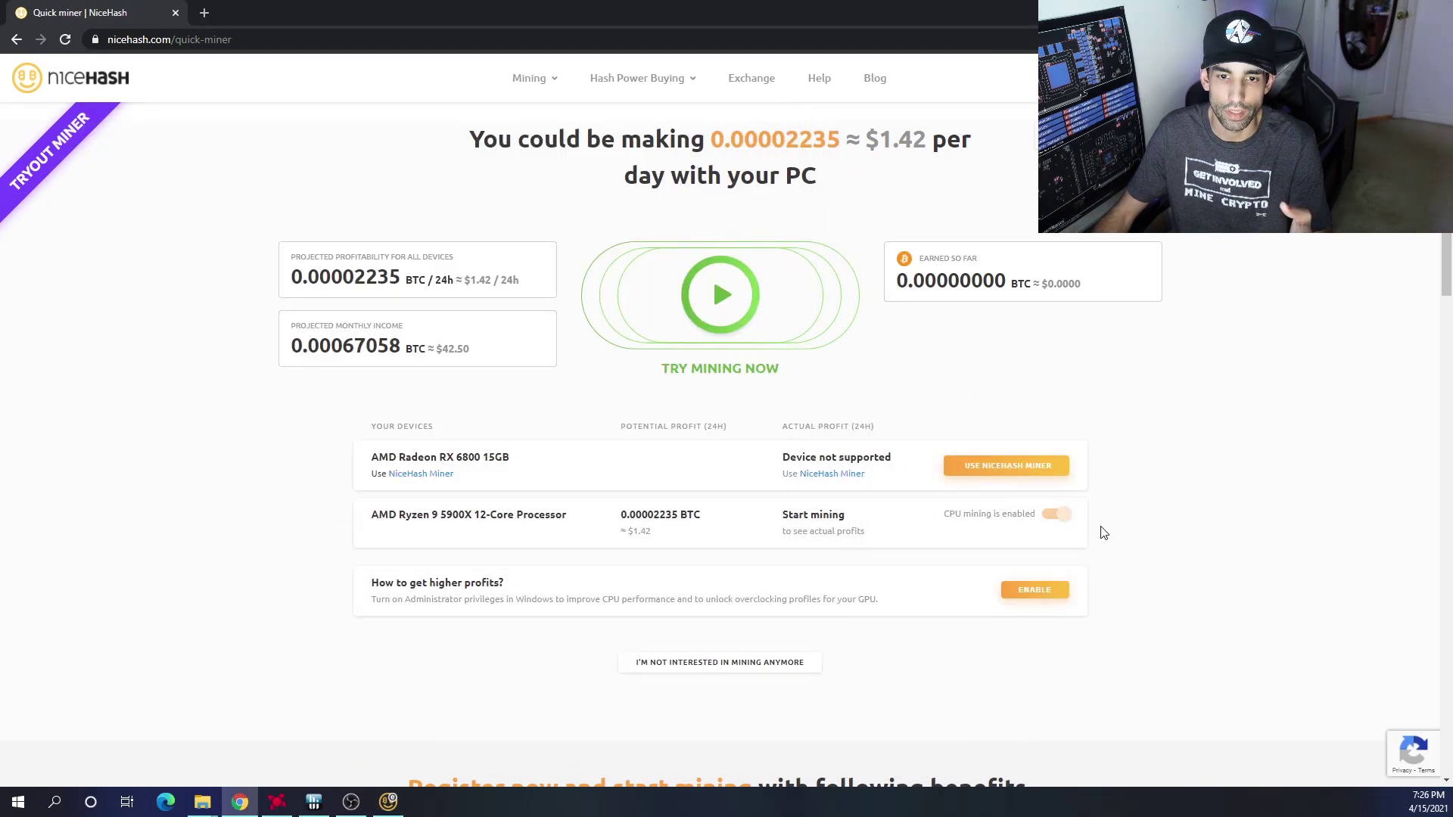
click(277, 801)
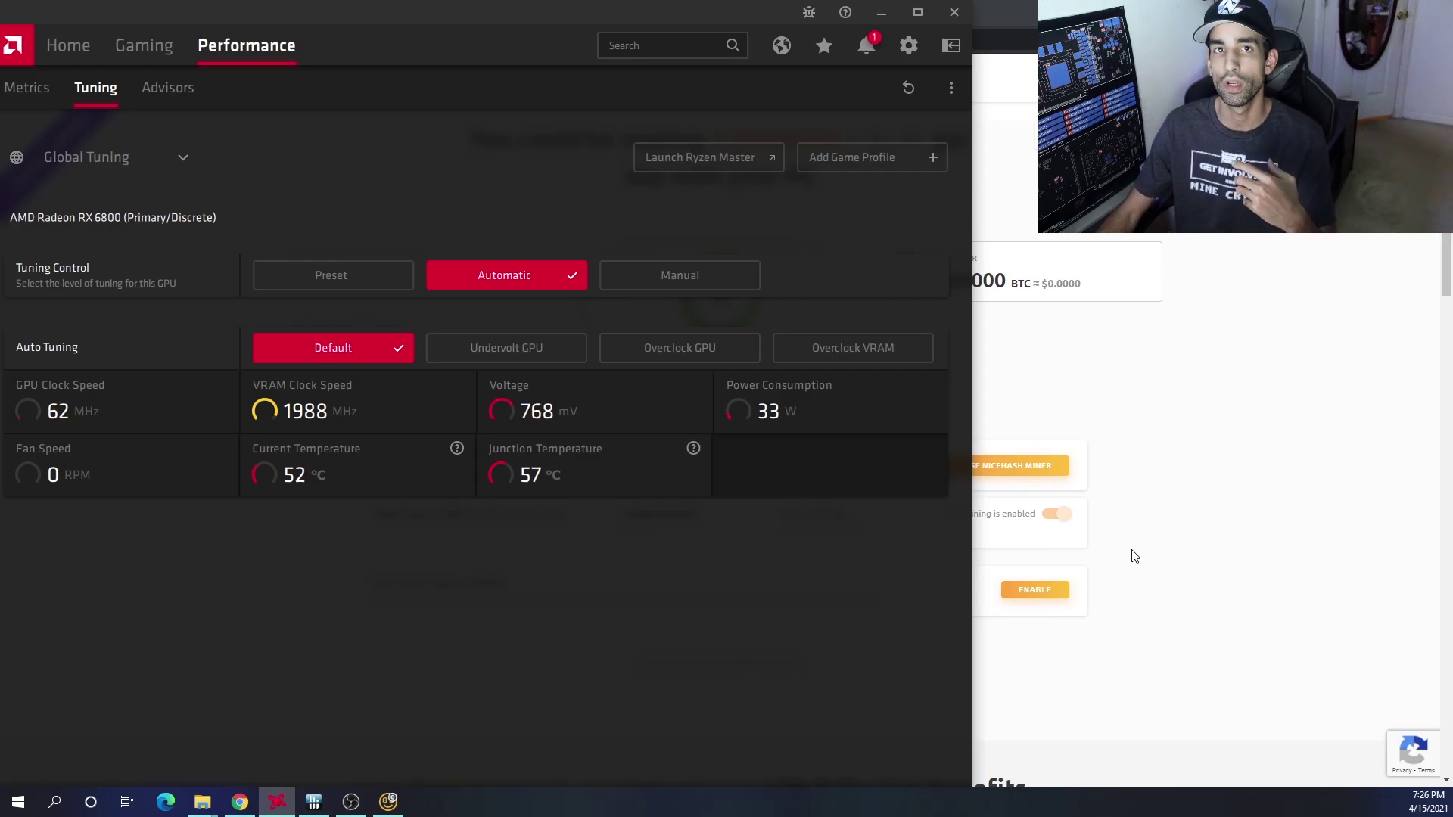
click(1226, 518)
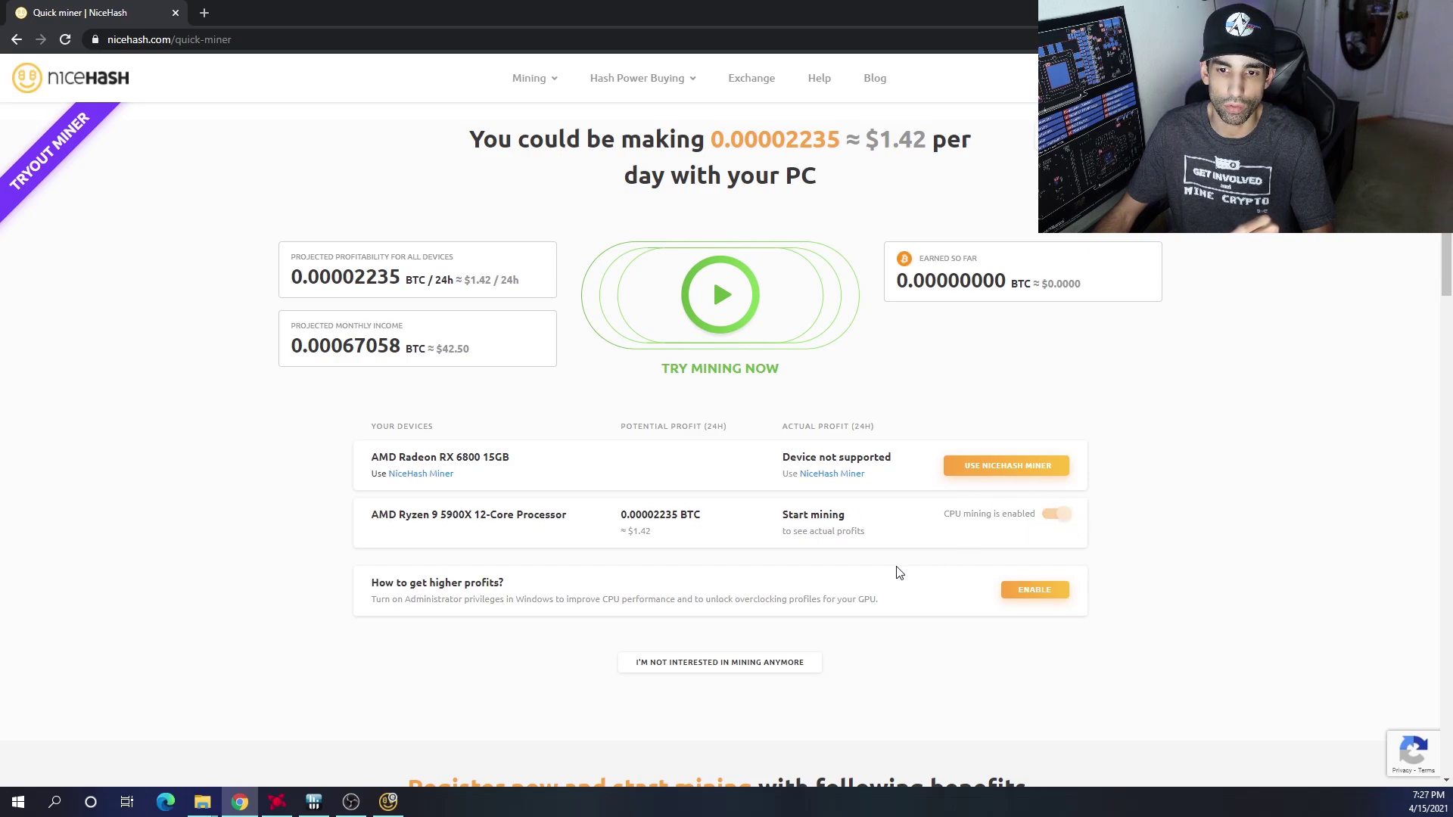
- Start CPU mining, arrange the XMRig and Excavator consoles, then close XMRig to stop mining
click(717, 299)
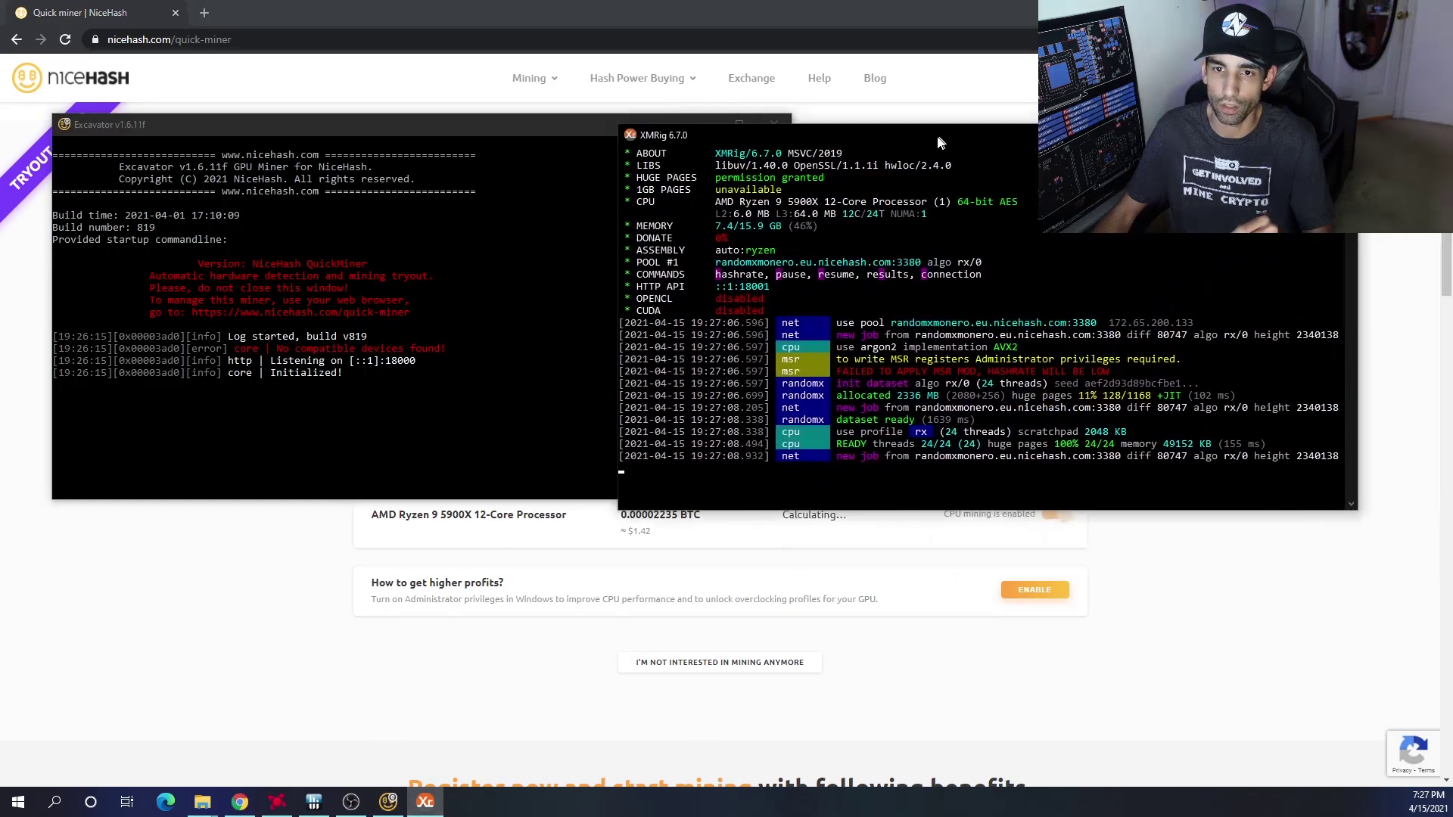
drag(937, 144, 1003, 137)
click(409, 134)
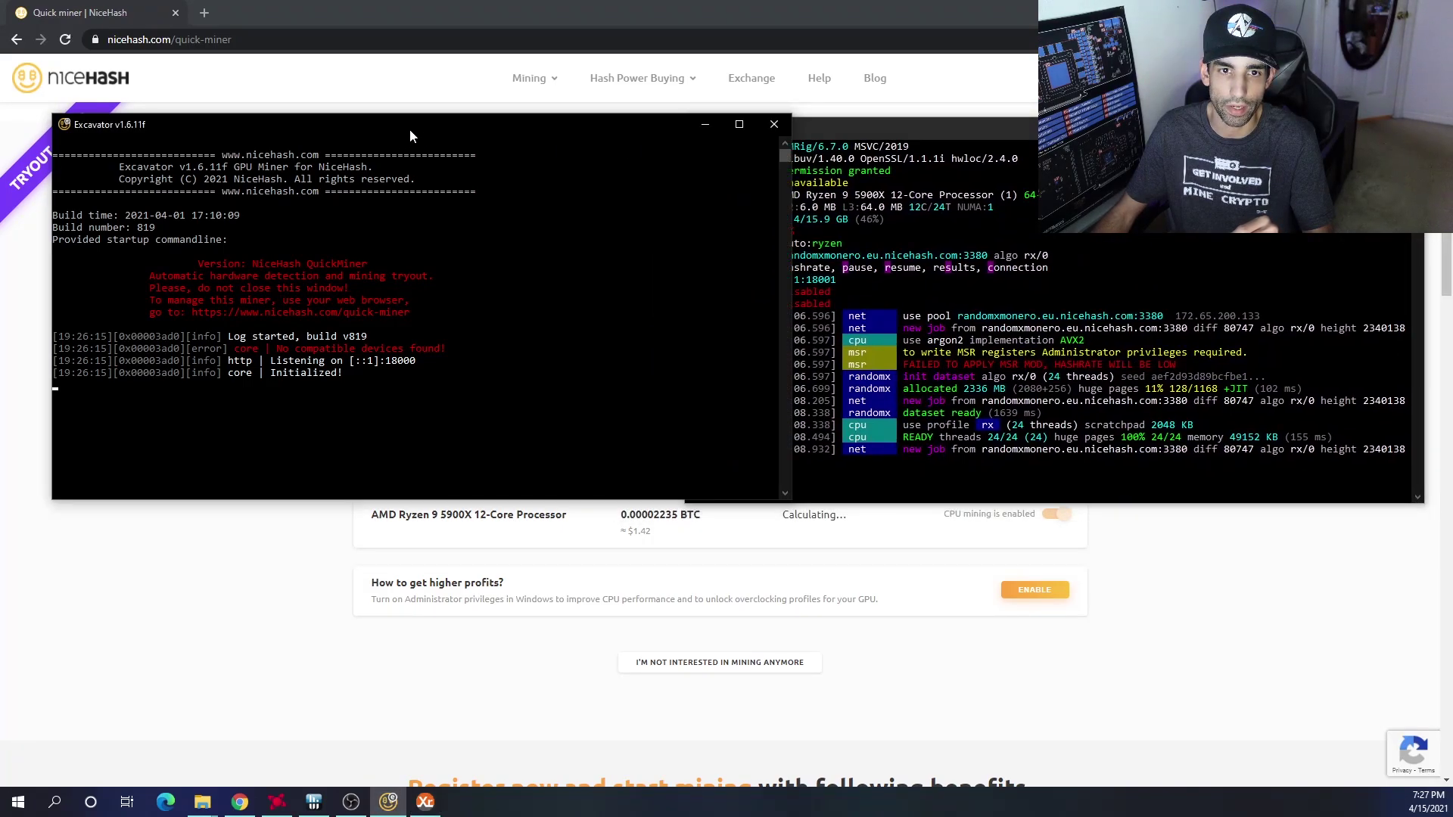
drag(409, 134, 352, 135)
drag(843, 128, 826, 220)
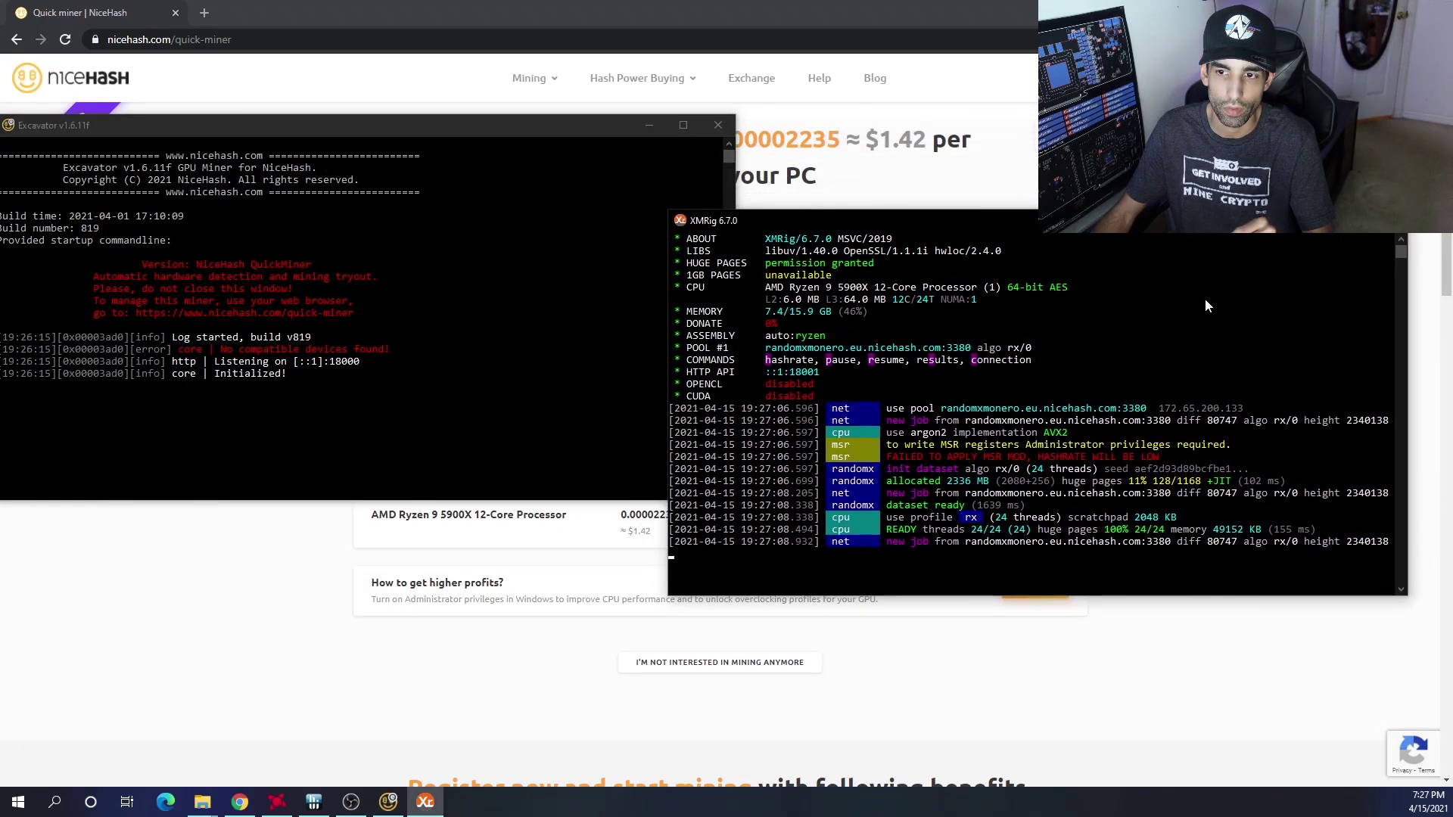
click(1402, 236)
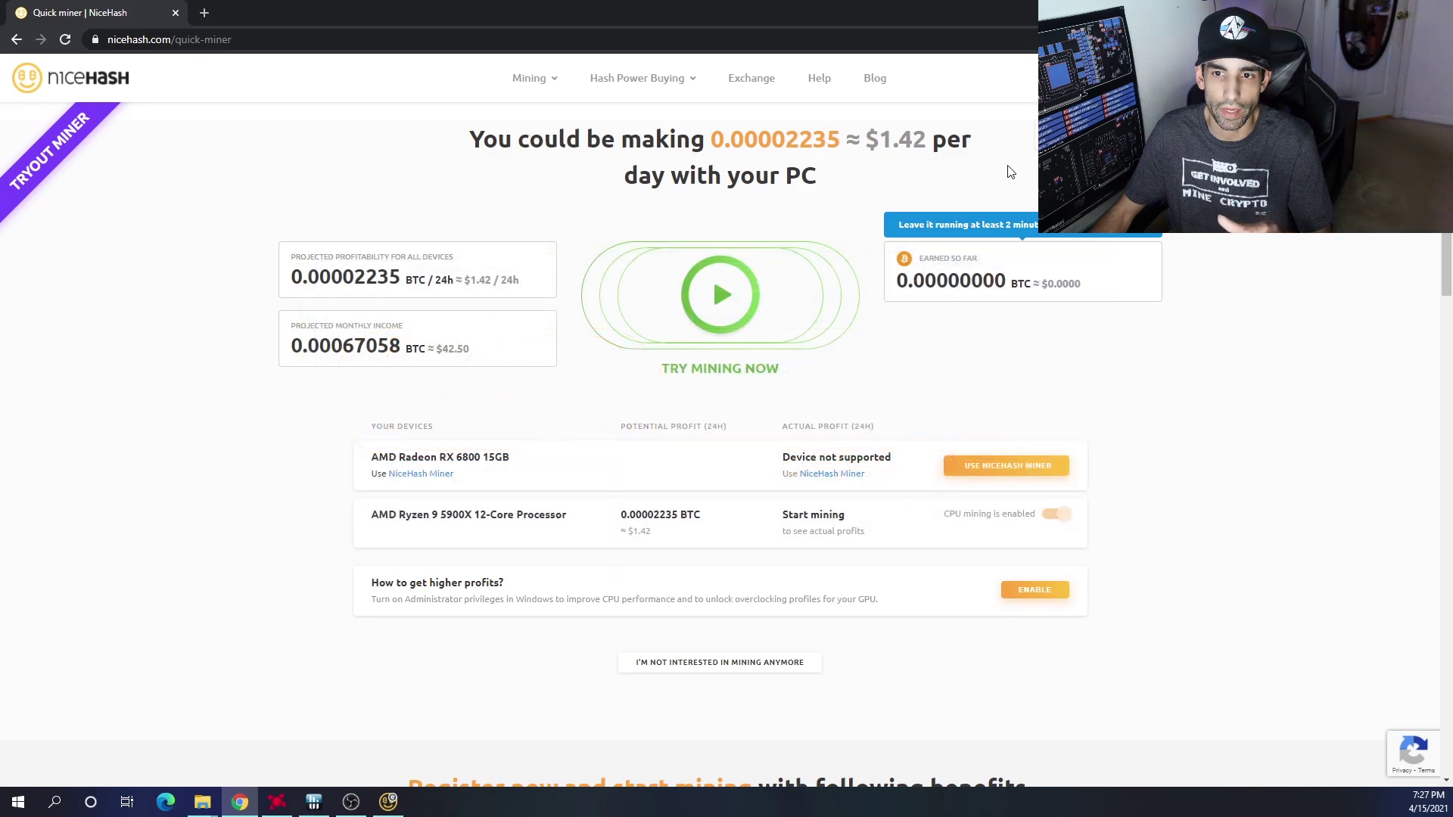
click(1090, 77)
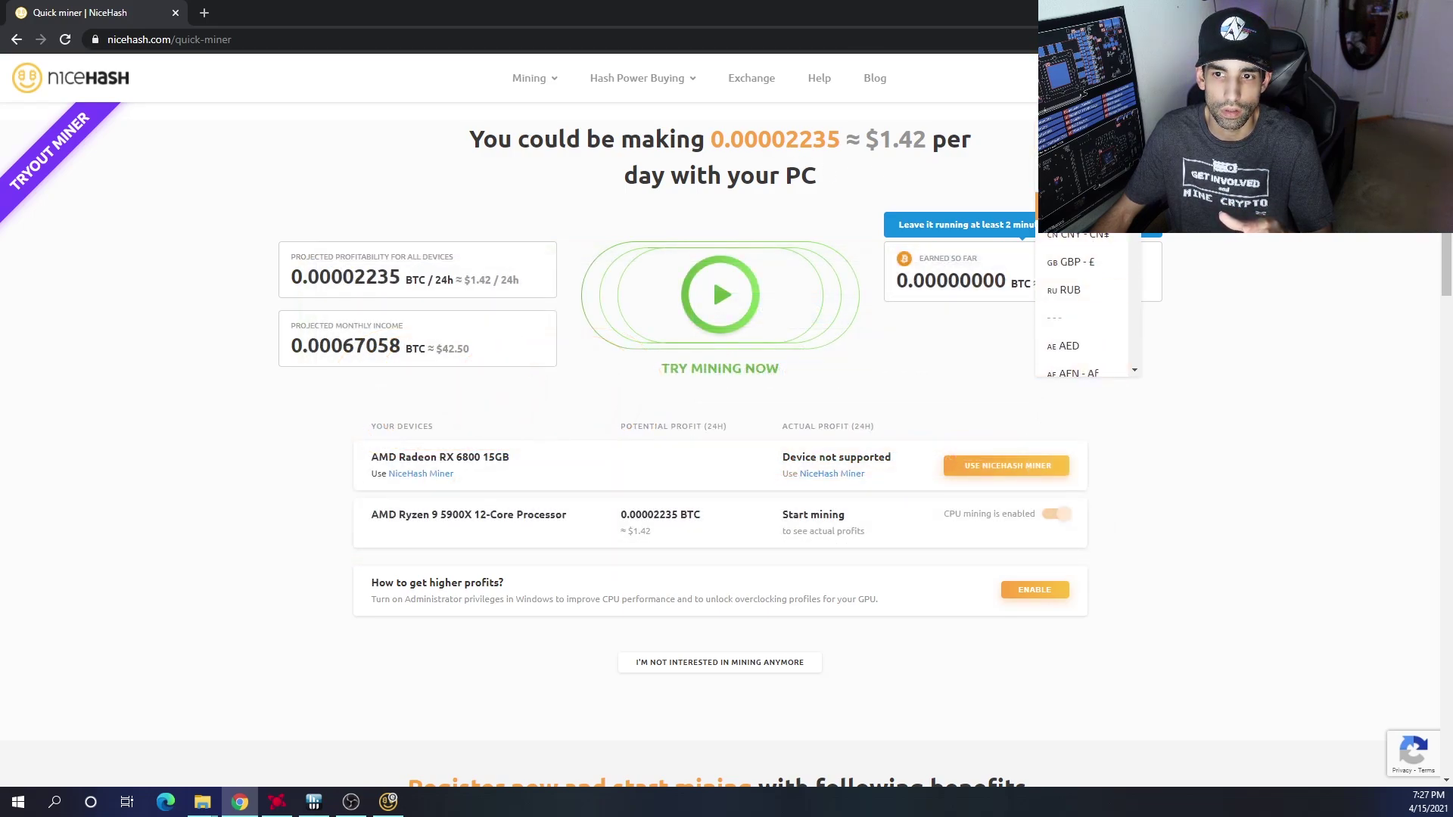
scroll(1119, 312, up, 1)
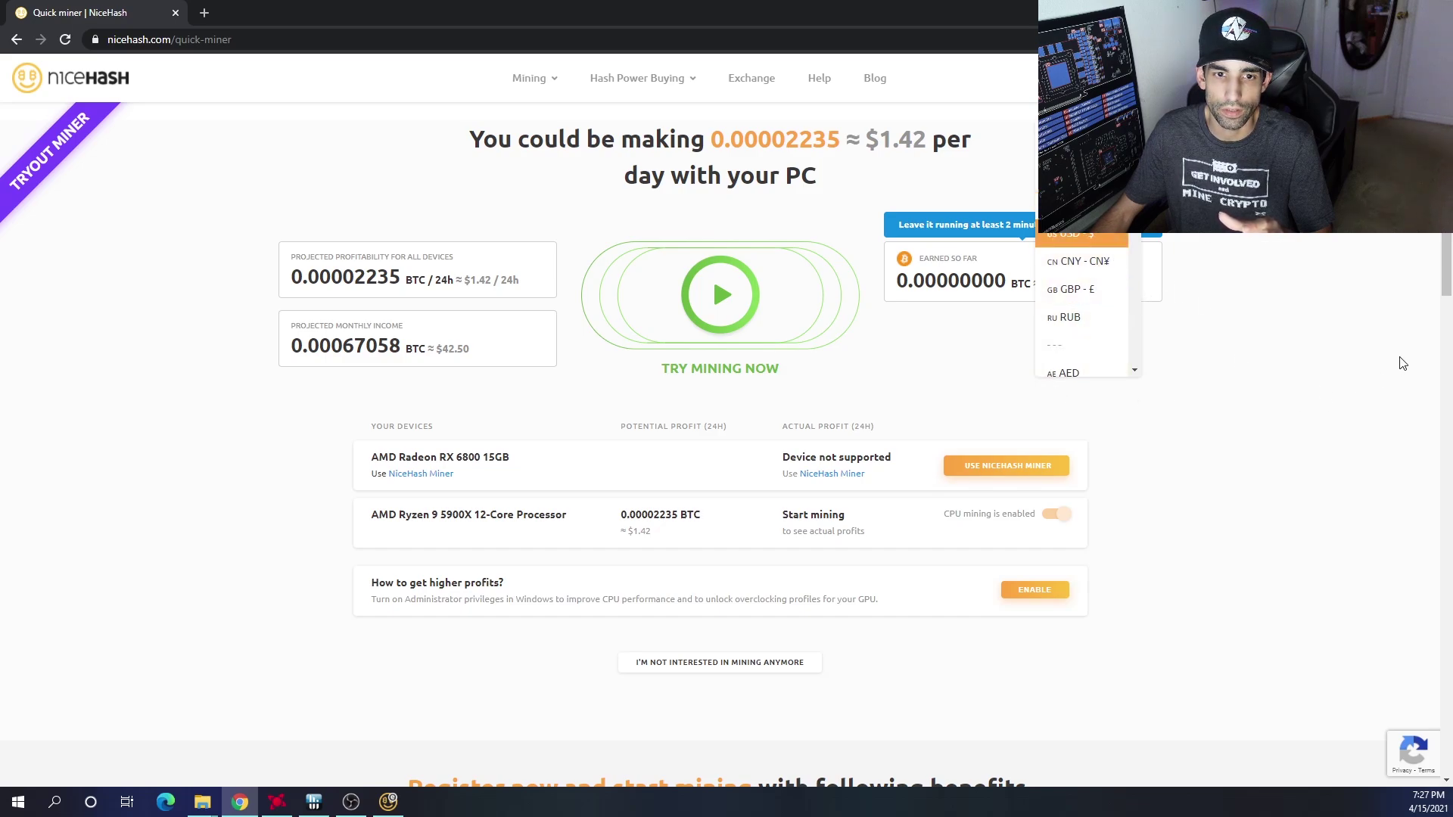
click(1310, 368)
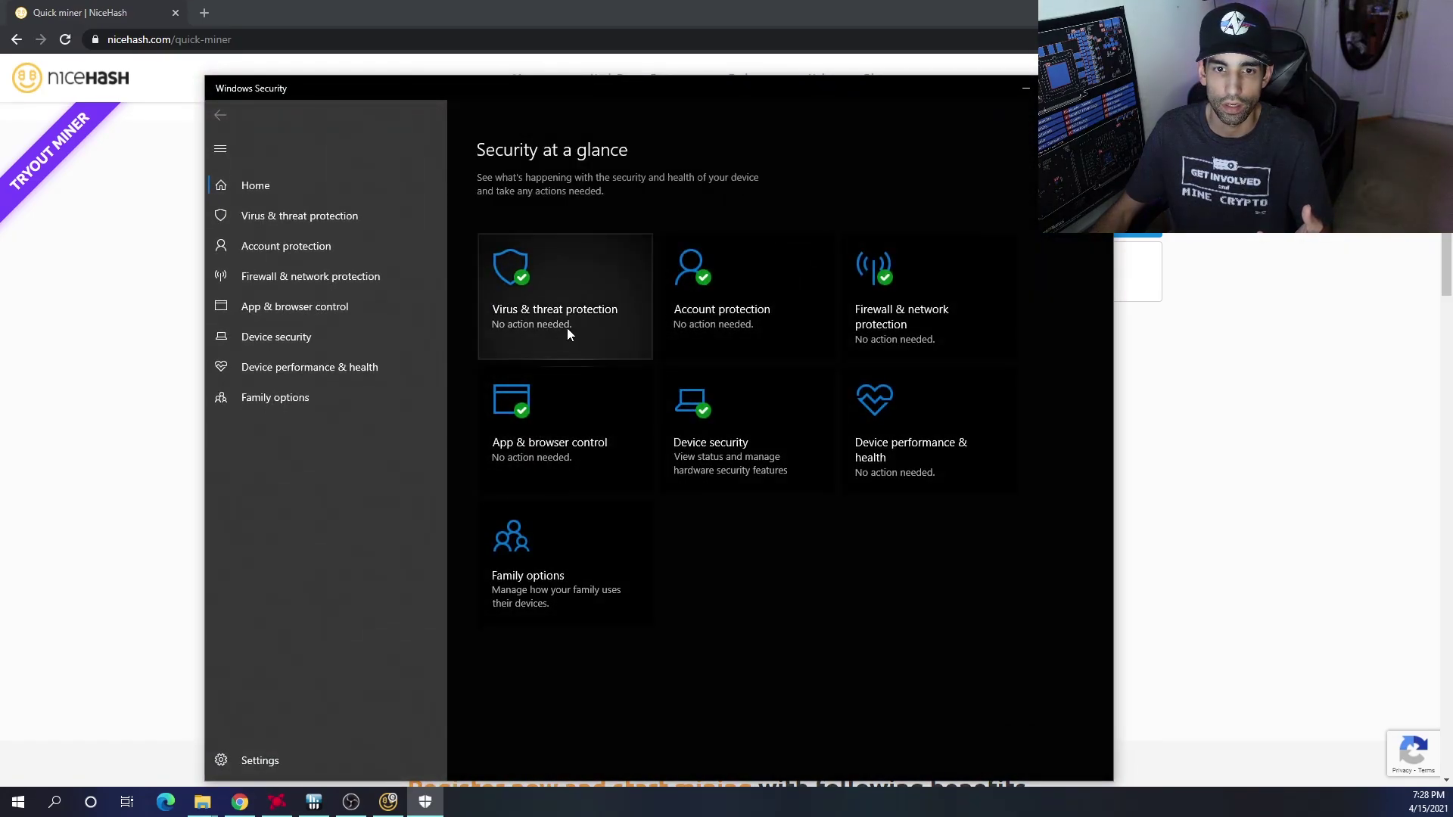
- Go to the Exclusions list under Virus & threat protection settings
click(569, 333)
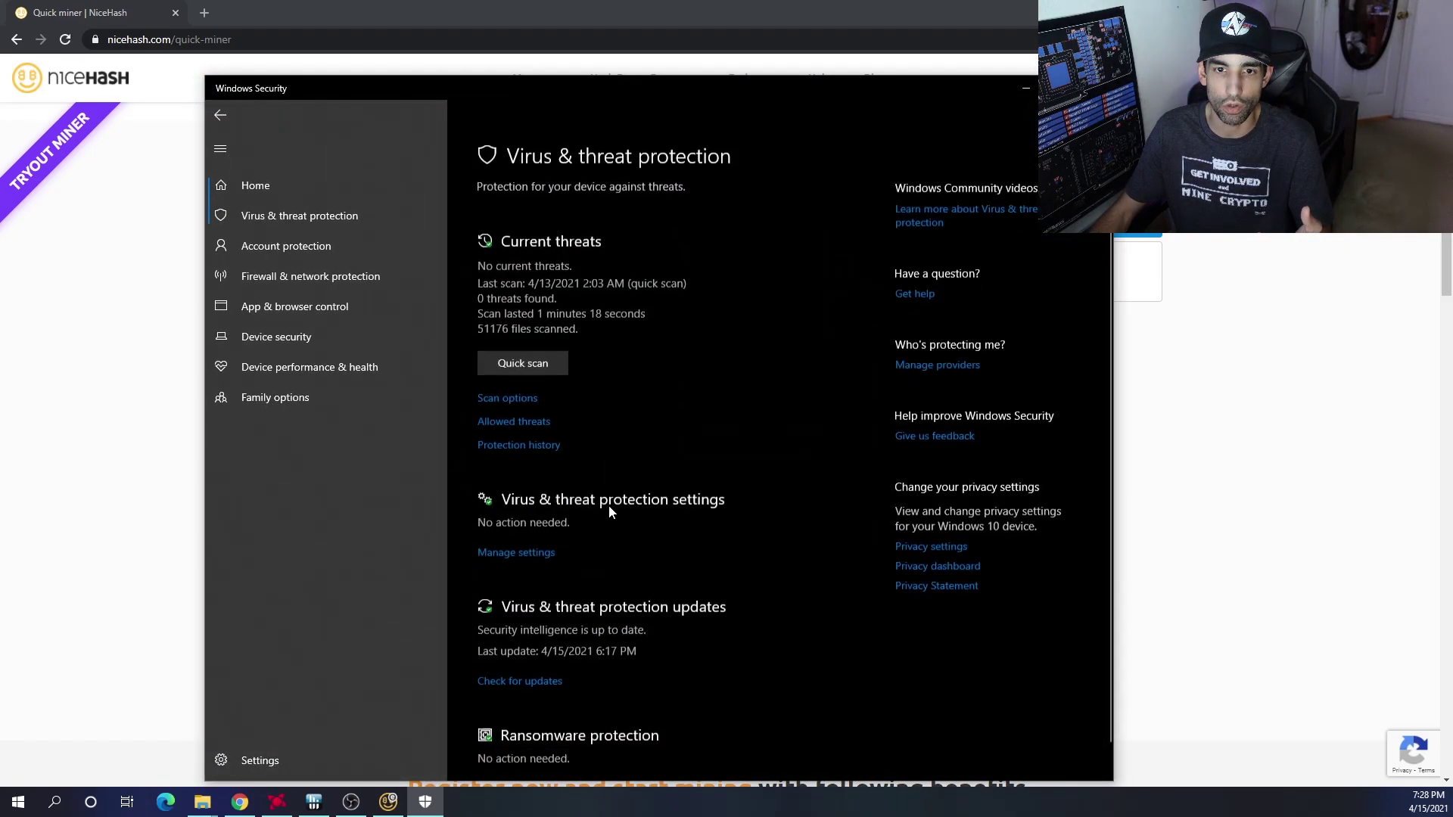
scroll(802, 539, down, 2)
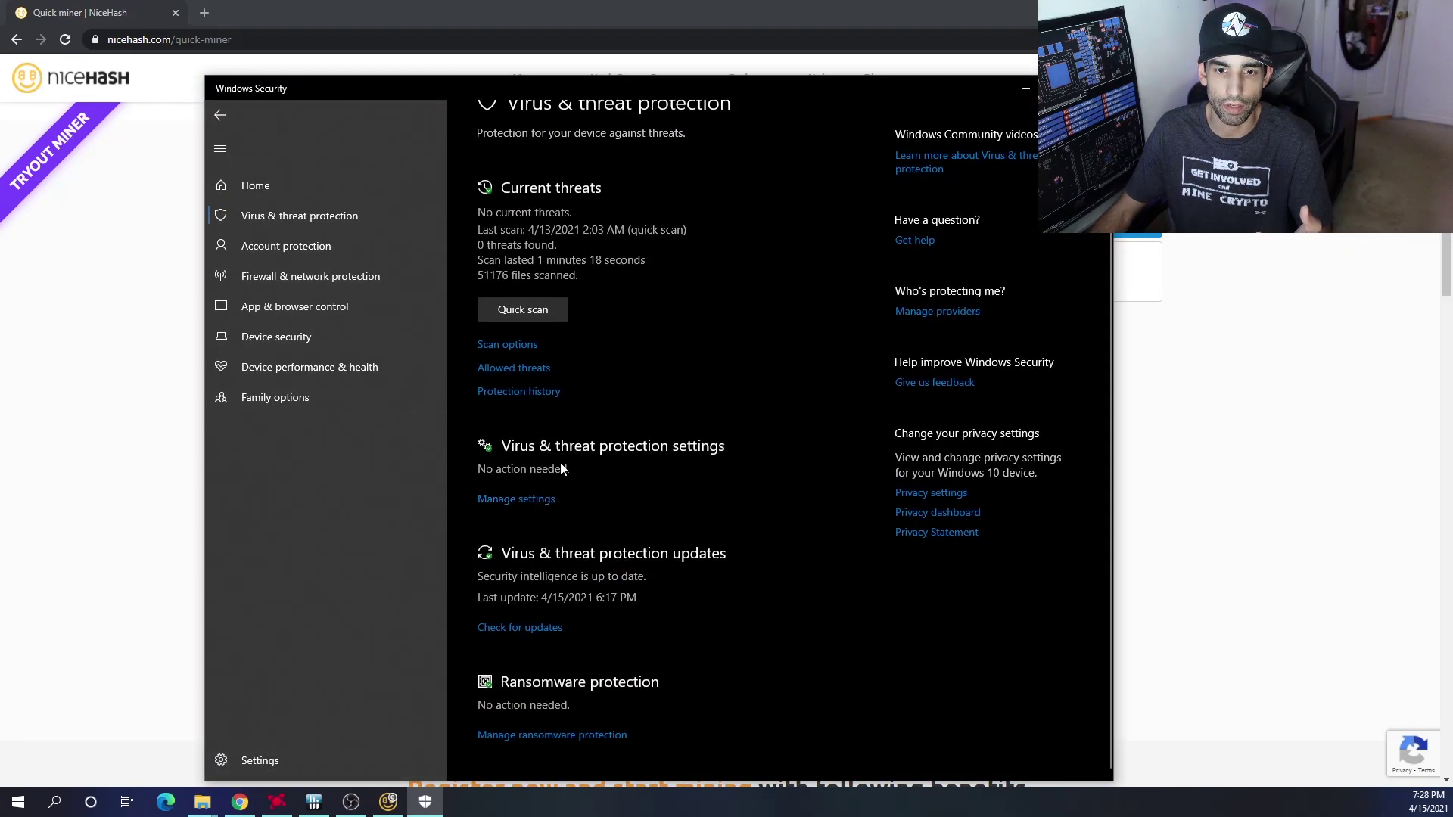
click(514, 506)
scroll(707, 466, down, 5)
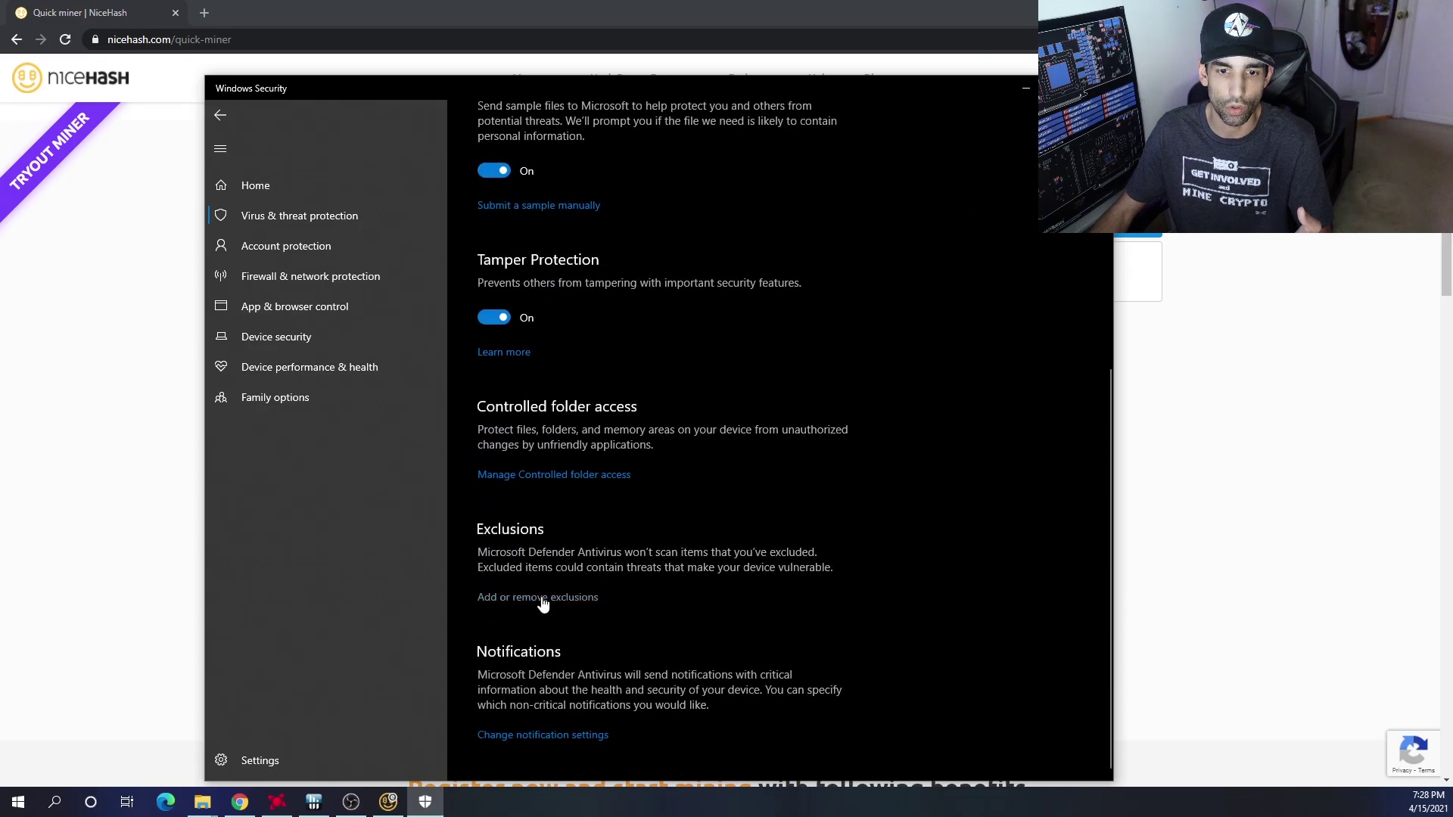
click(504, 600)
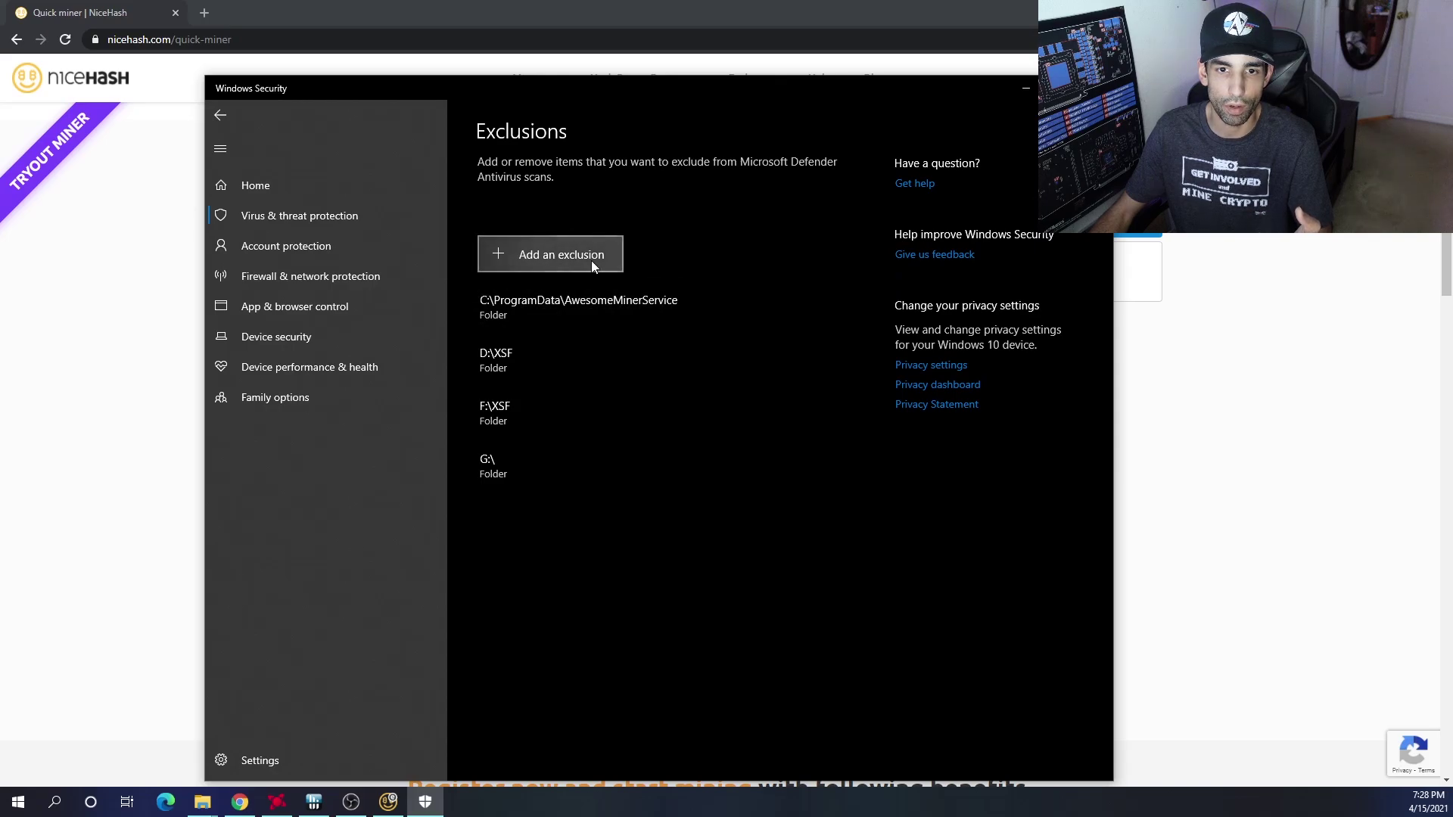
- Start a folder exclusion, browse to Downloads, then cancel it
click(522, 258)
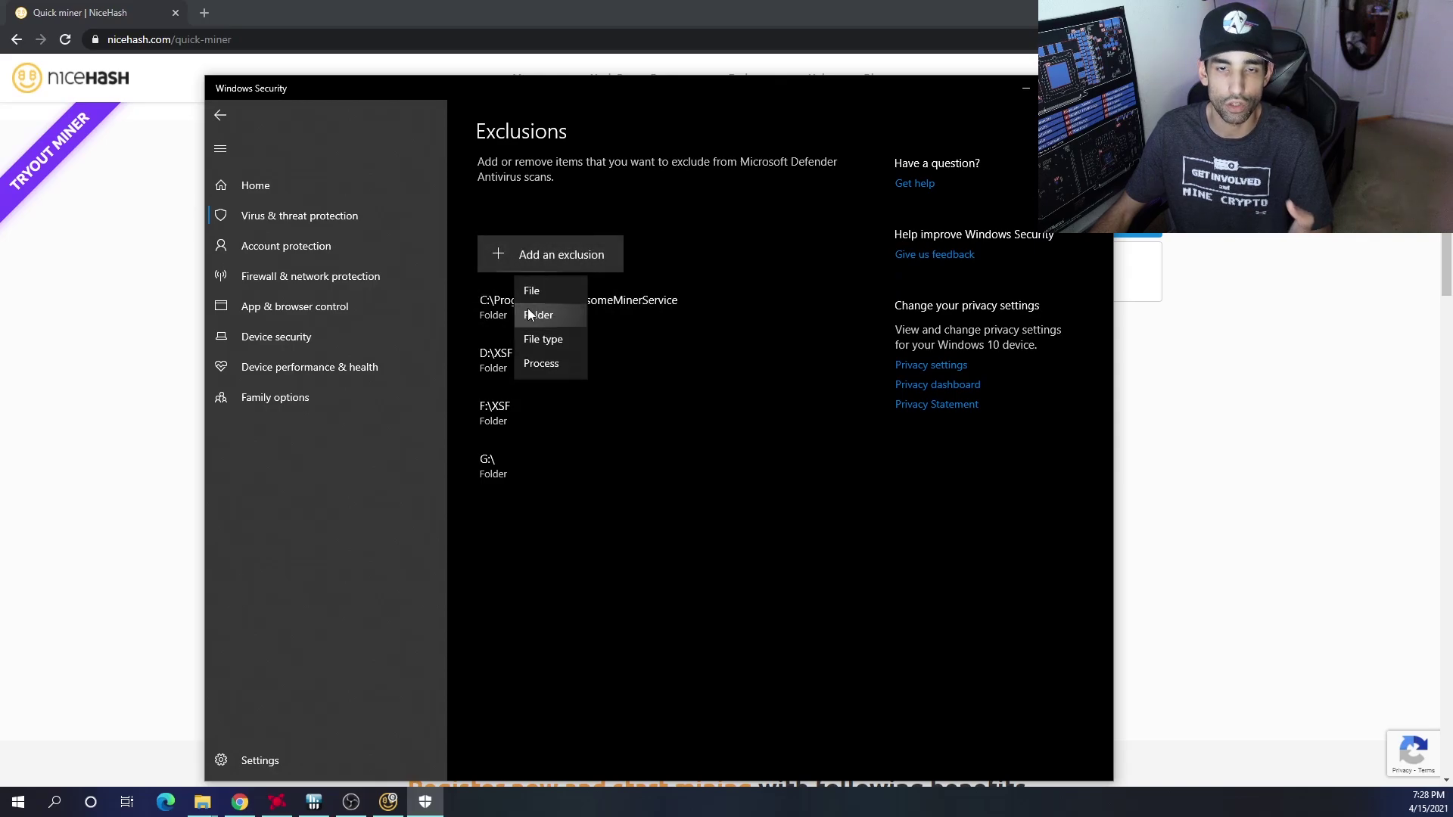
click(533, 316)
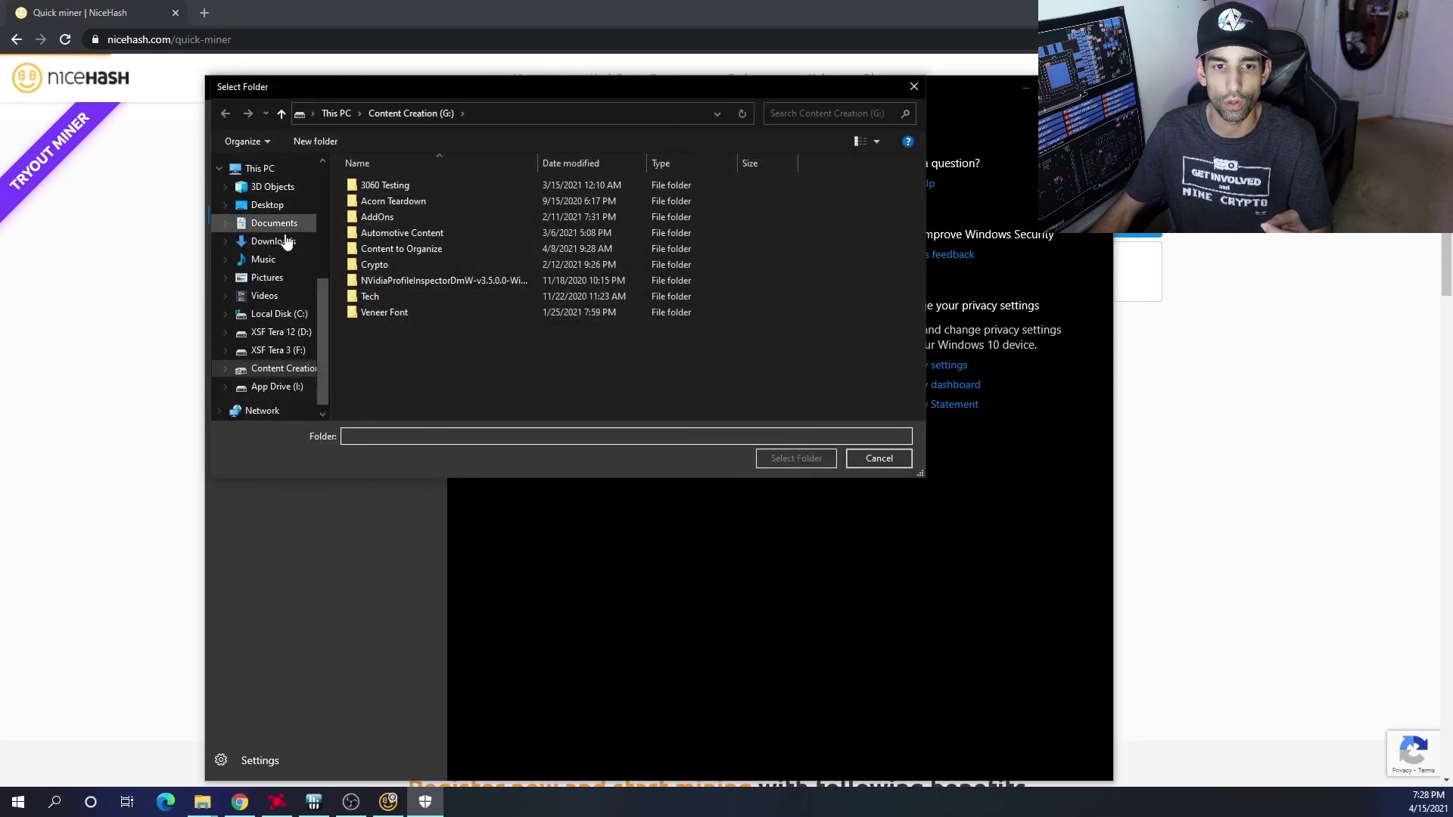
click(272, 243)
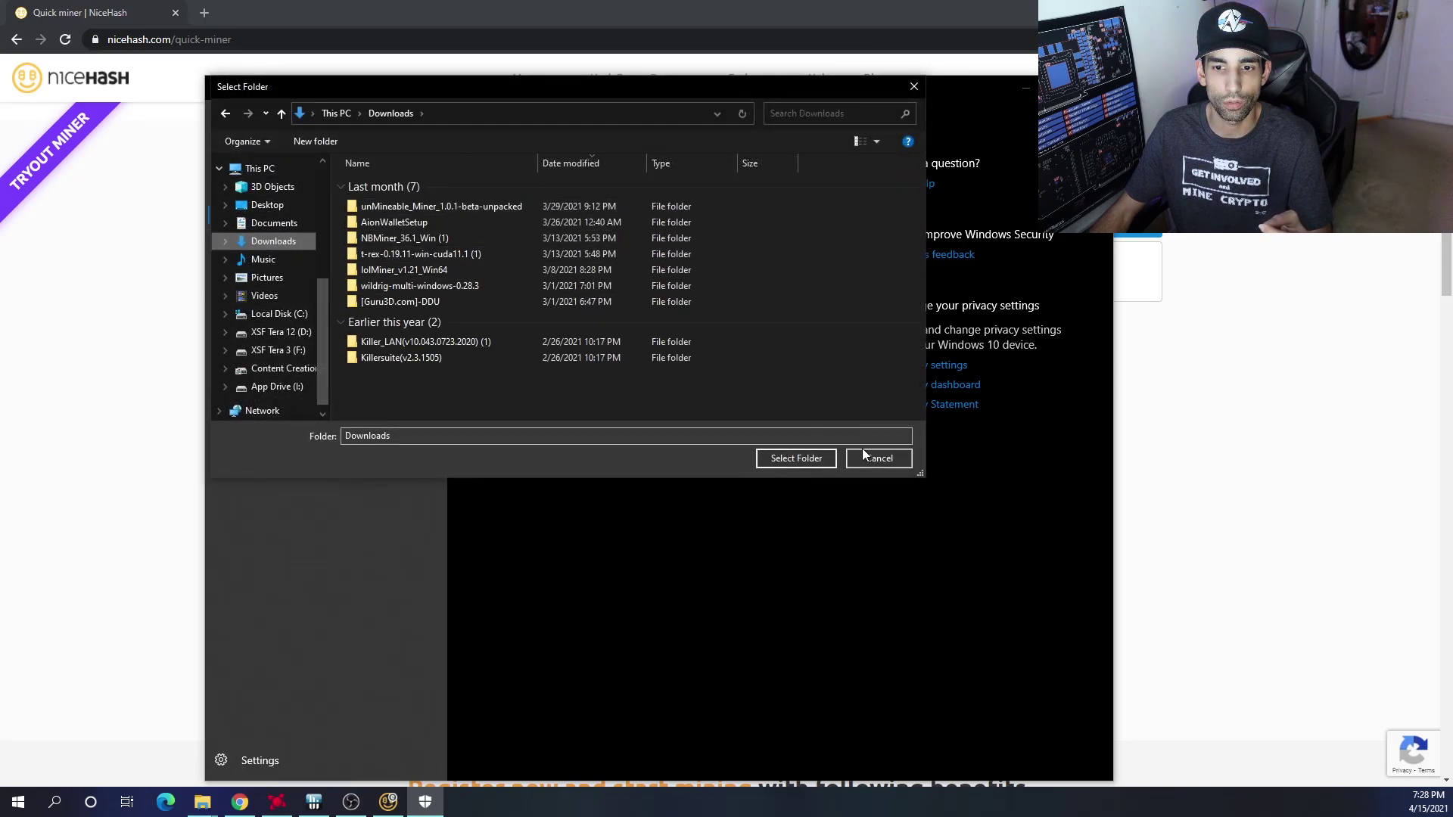
click(787, 457)
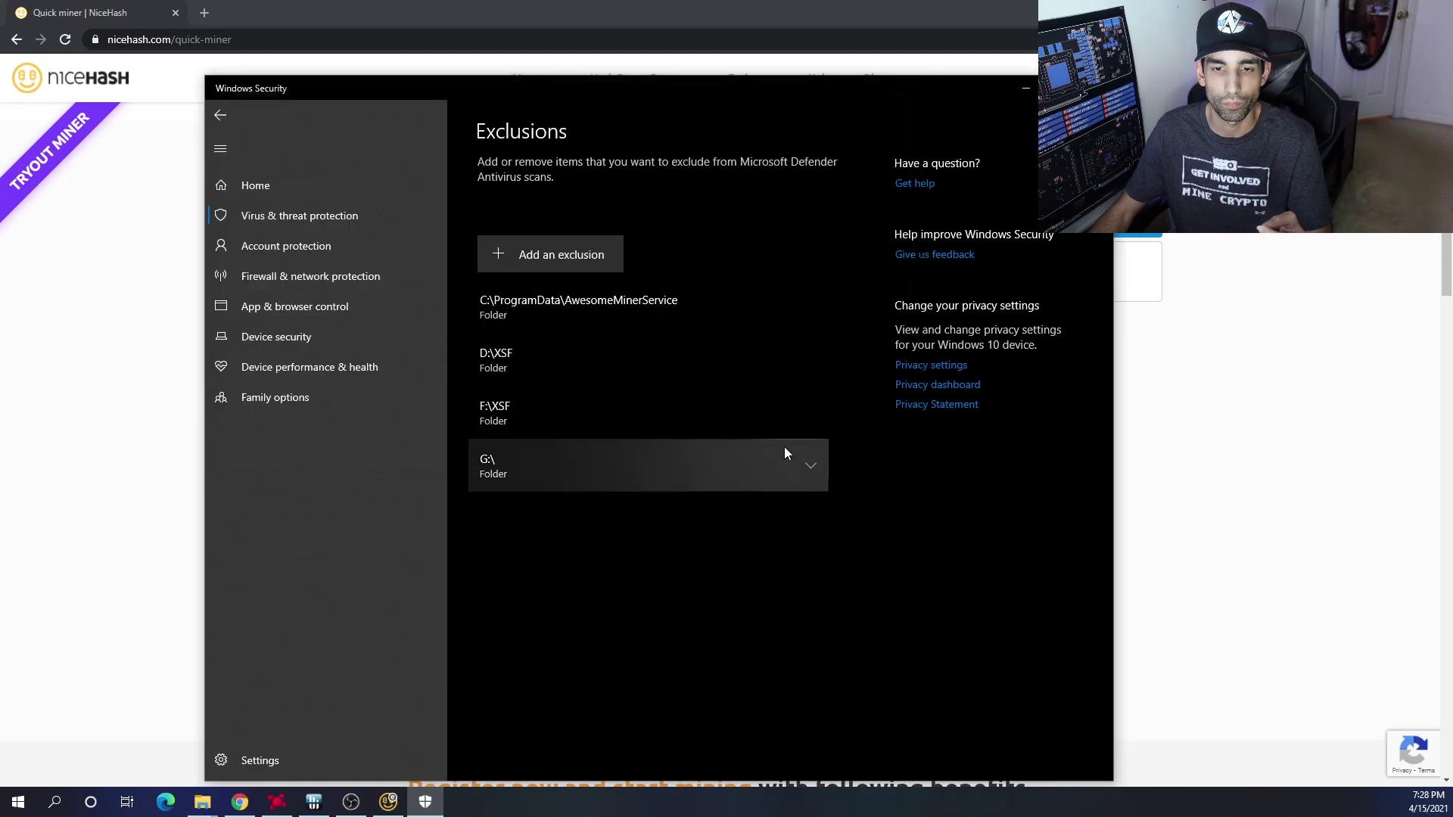
- Start a file exclusion, cancel the file choice, and close Windows Security
click(564, 255)
click(546, 293)
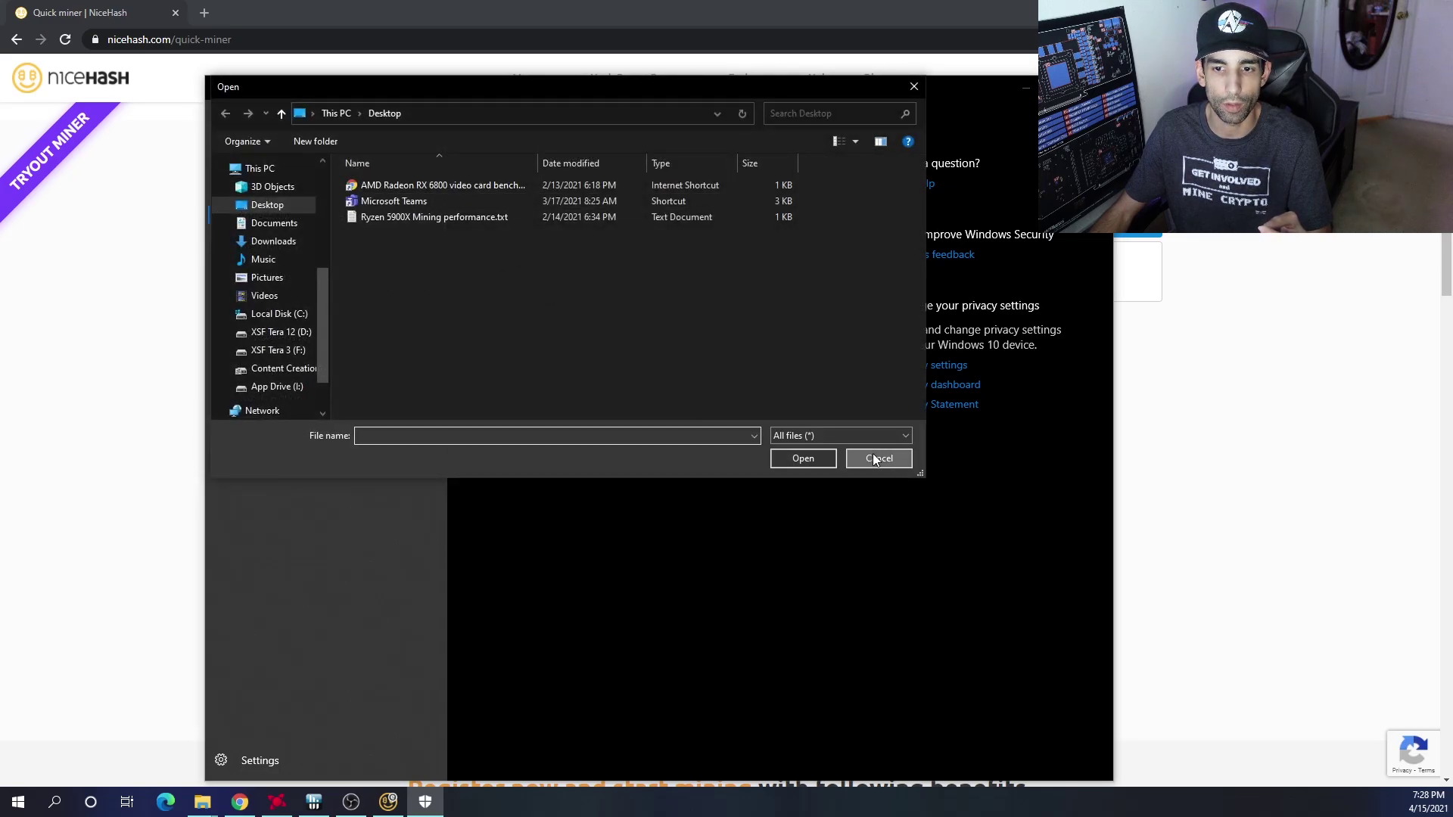
click(878, 458)
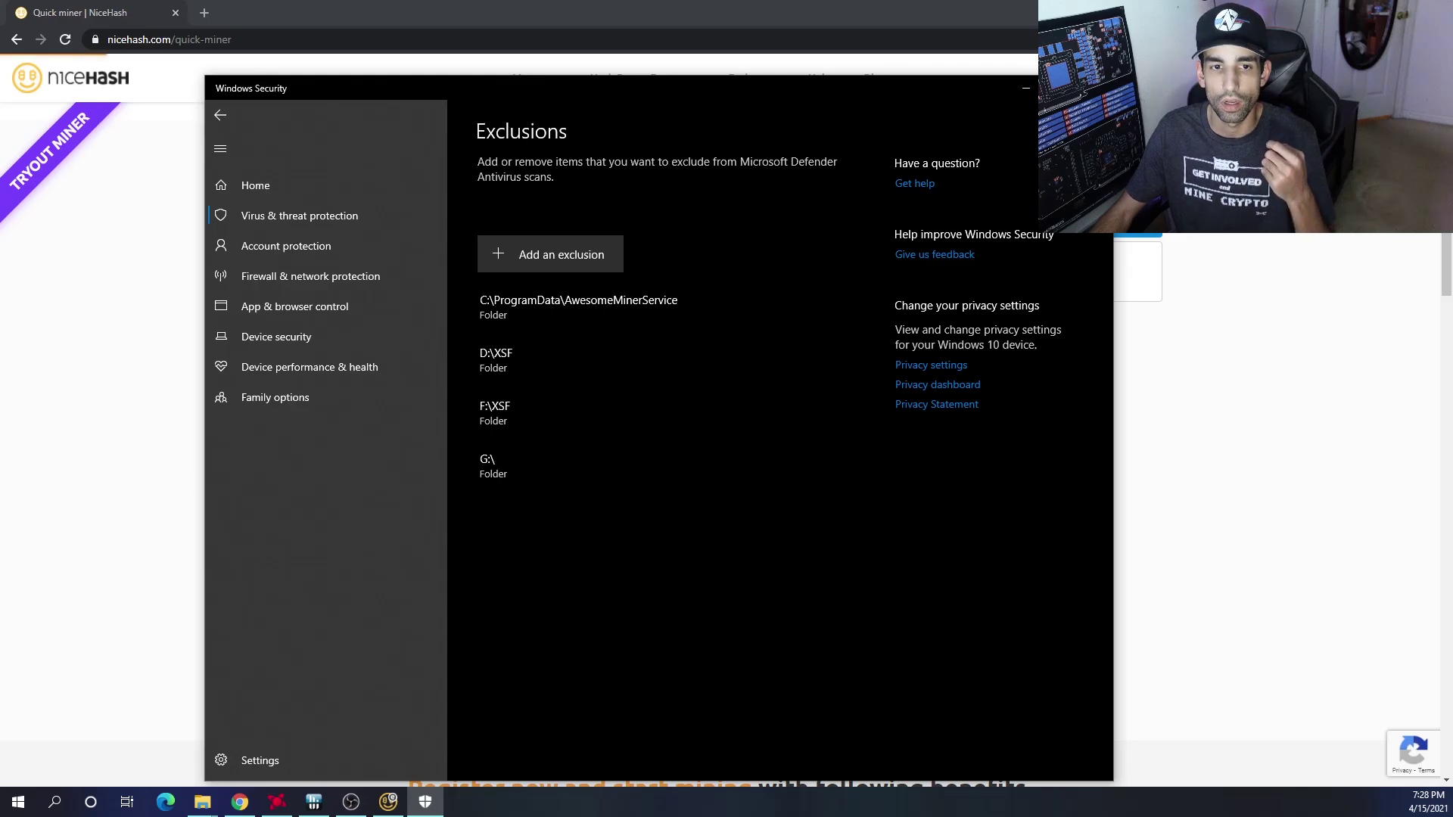
key(alt+F4)
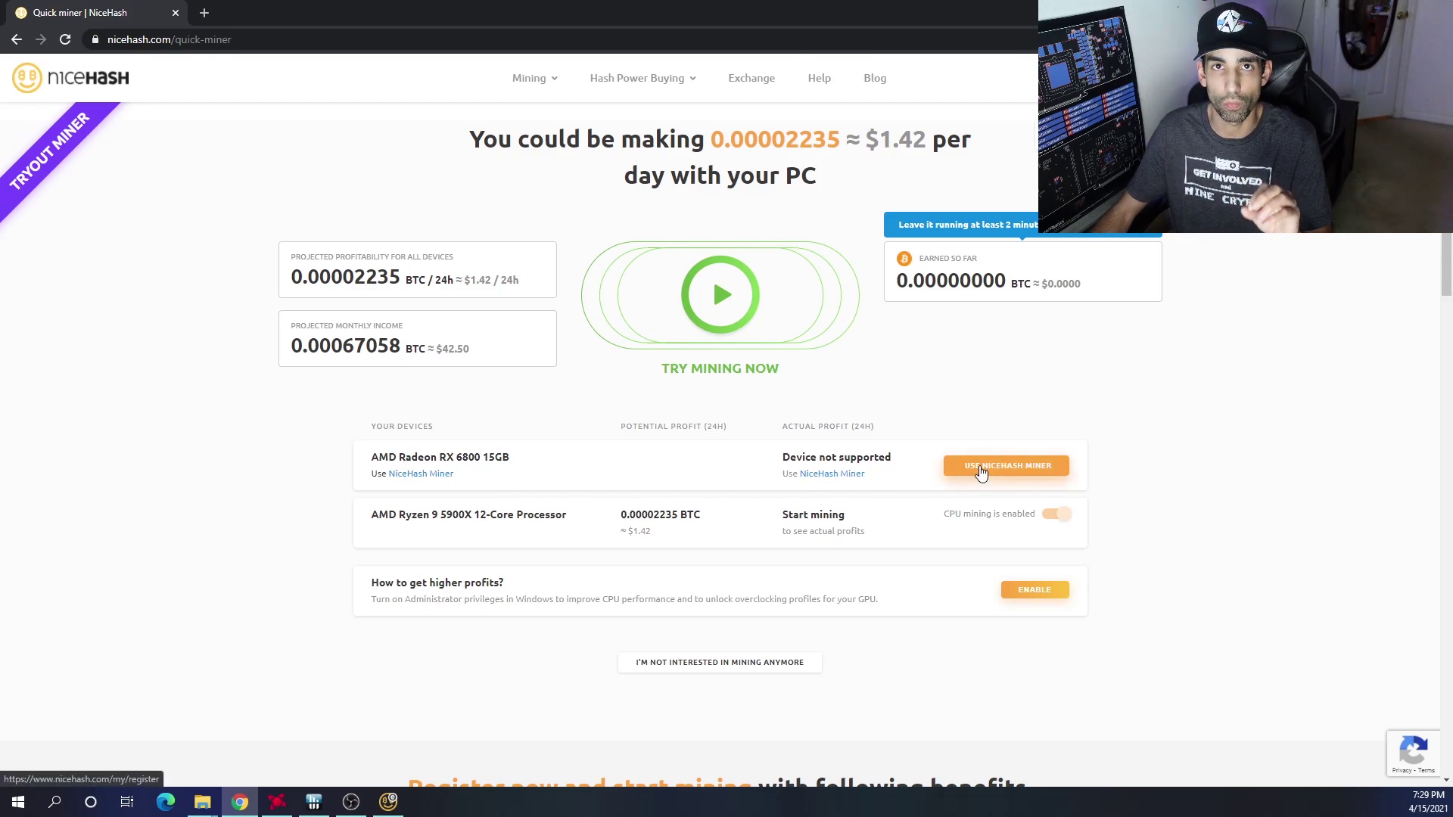
- Open the NiceHash Miner link in a new tab, view the registration page, then close it
right_click(1022, 468)
click(1083, 477)
click(266, 13)
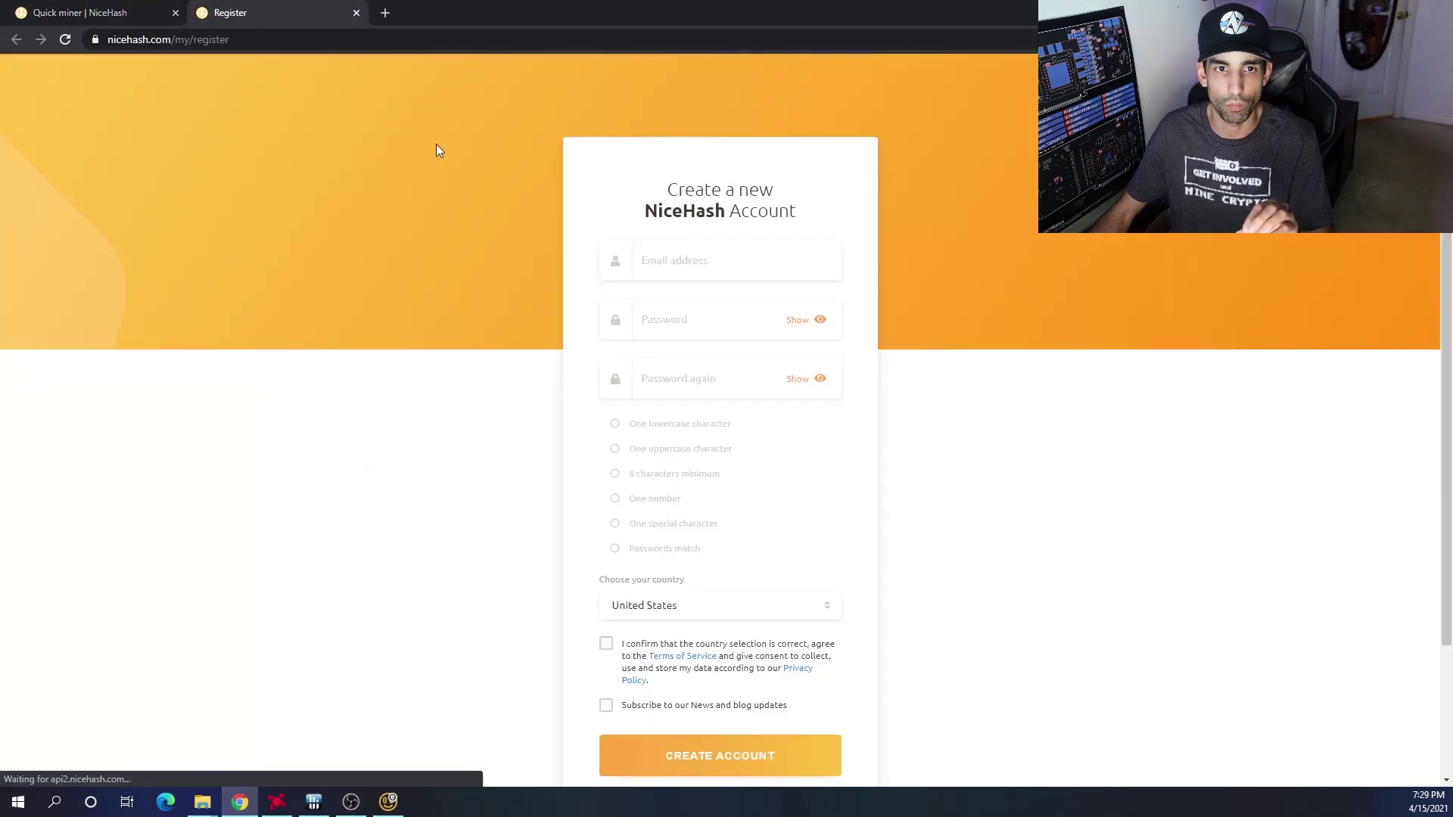
click(356, 13)
- Search Google for 'nicehash github', visit NiceHash's GitHub page, and return to the results
click(207, 13)
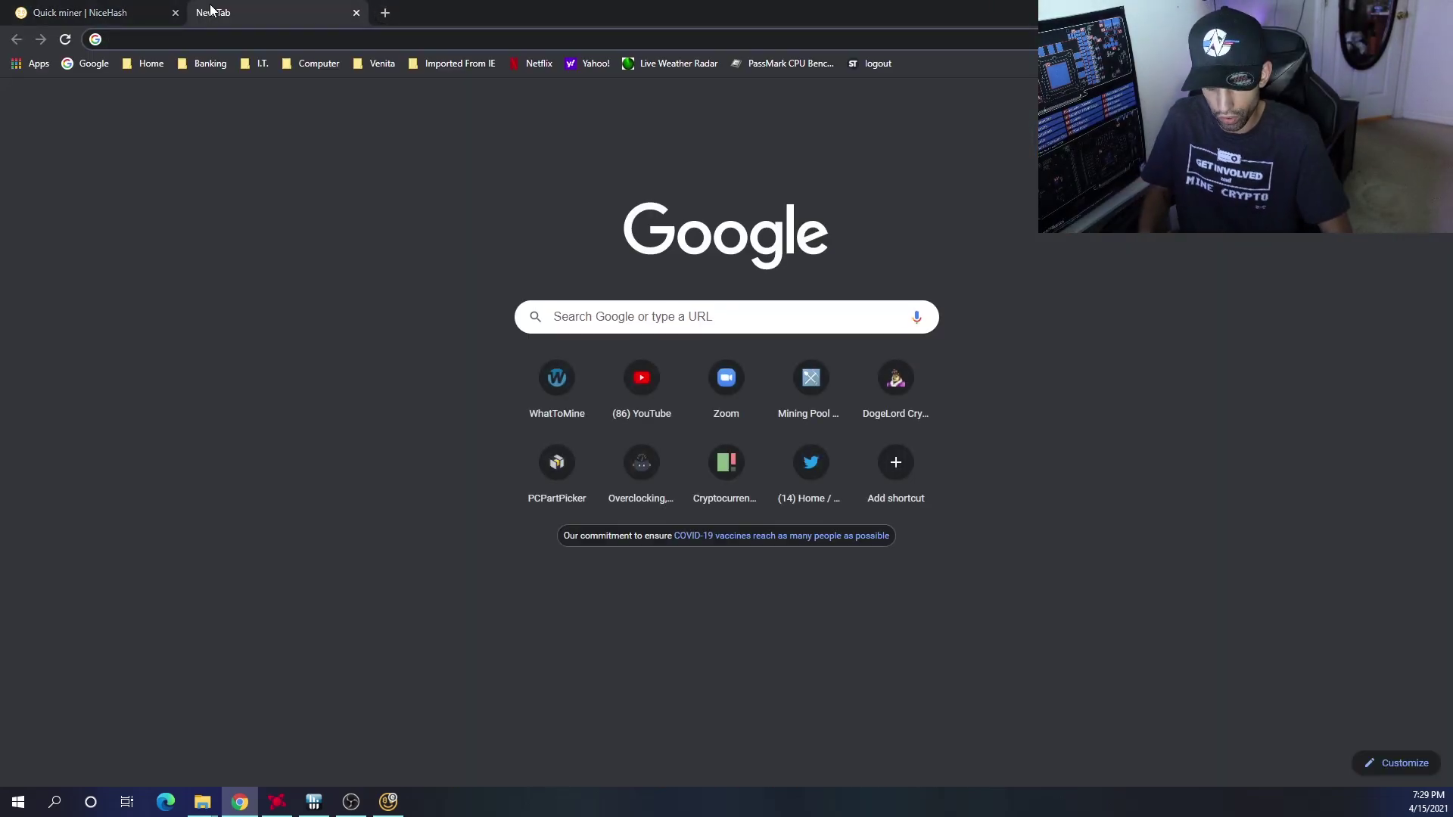
text(nicehash )
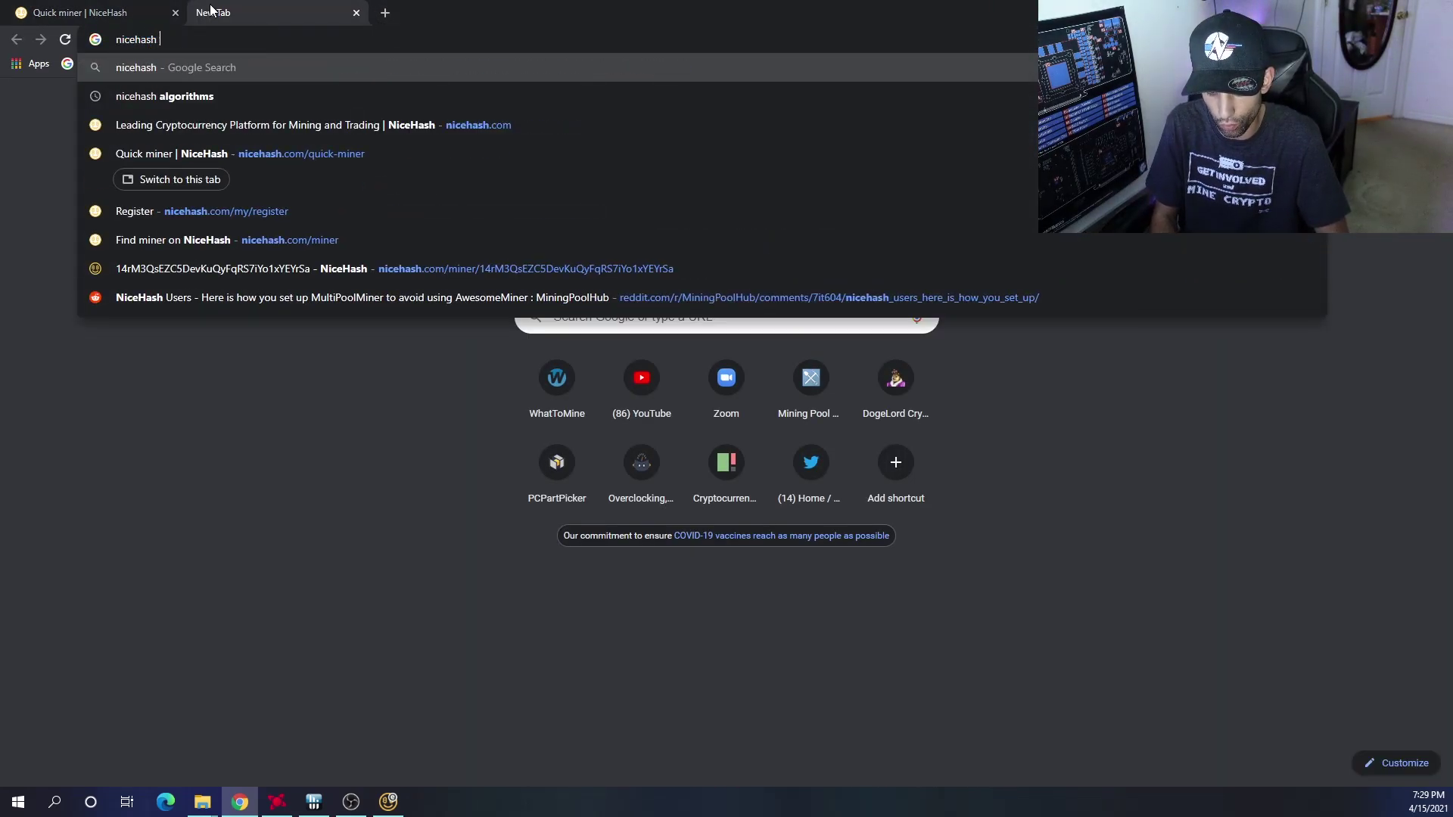
text(github)
key(Return)
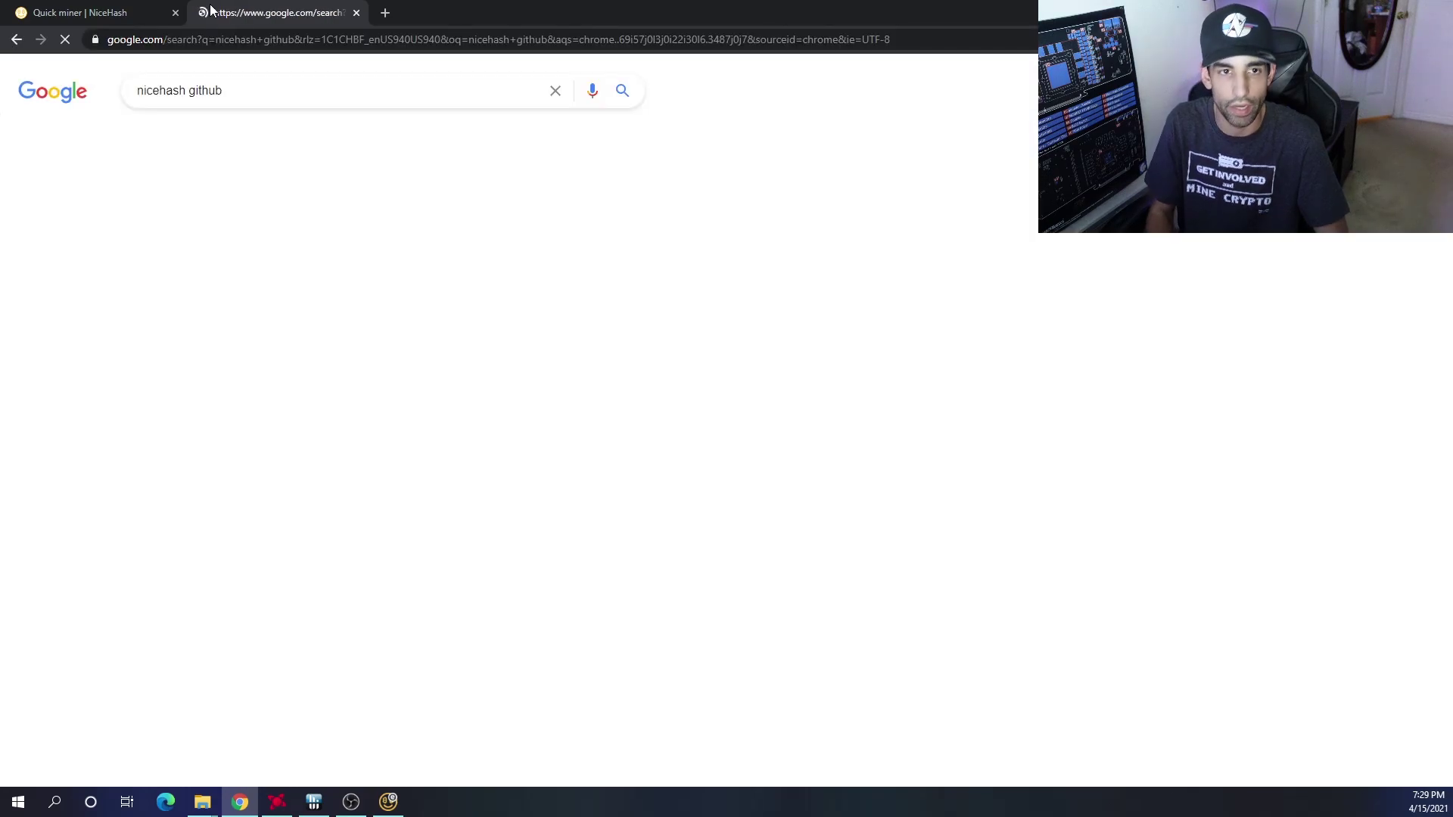
click(259, 224)
key(alt+Left)
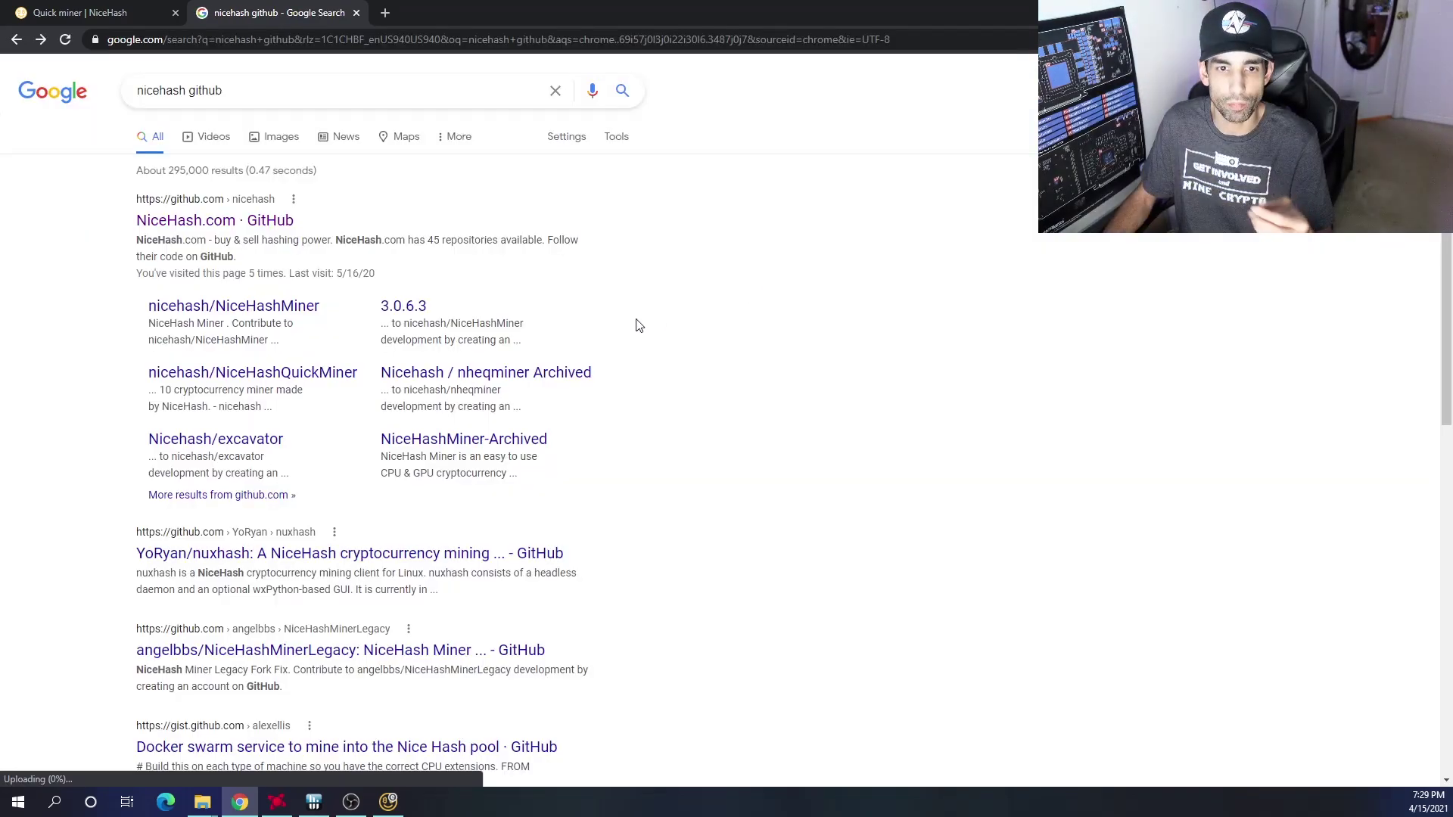
- Open the NiceHashMiner releases page, review it, and finish on the Quick miner | NiceHash tab
click(281, 313)
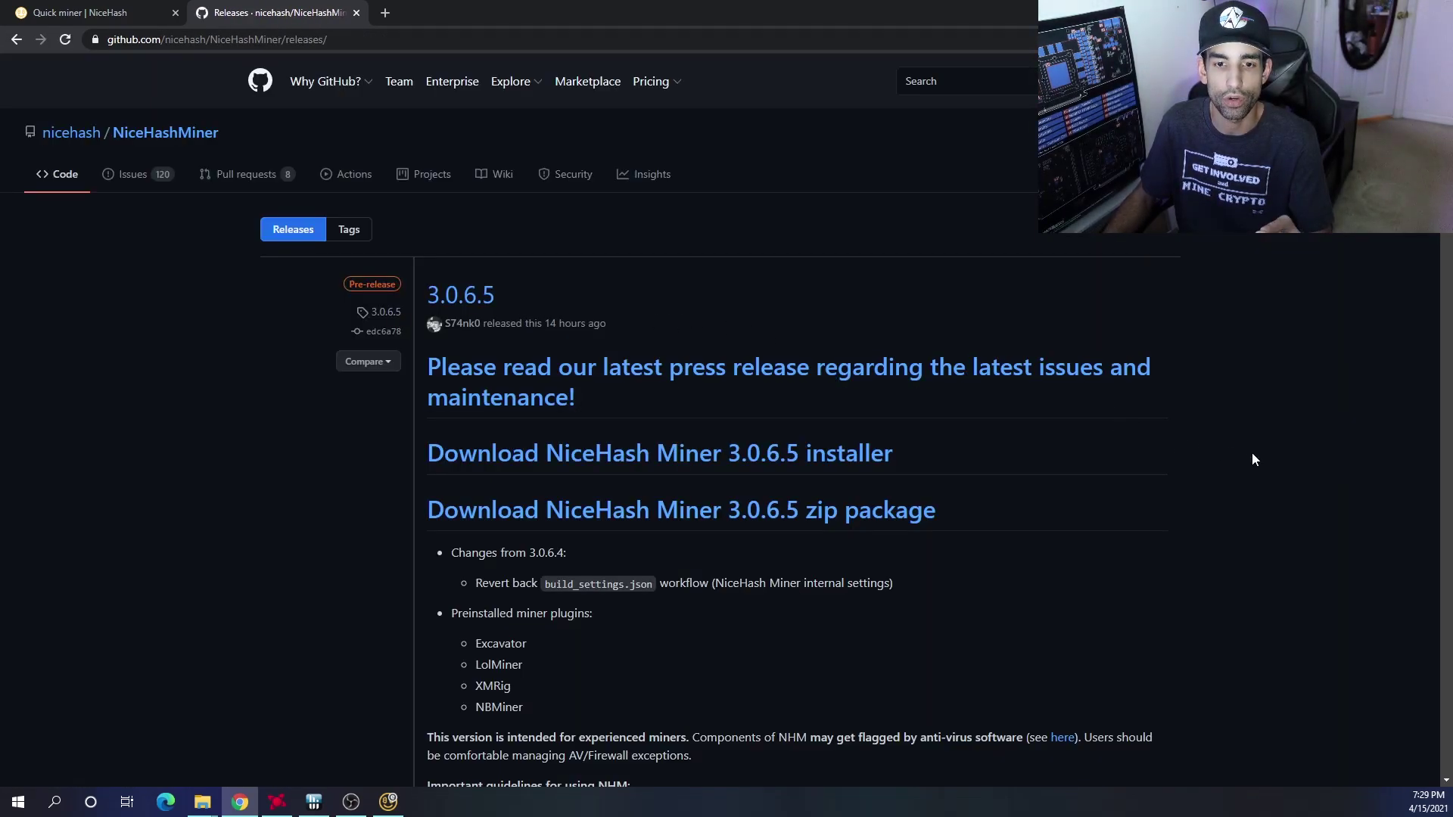
click(60, 12)
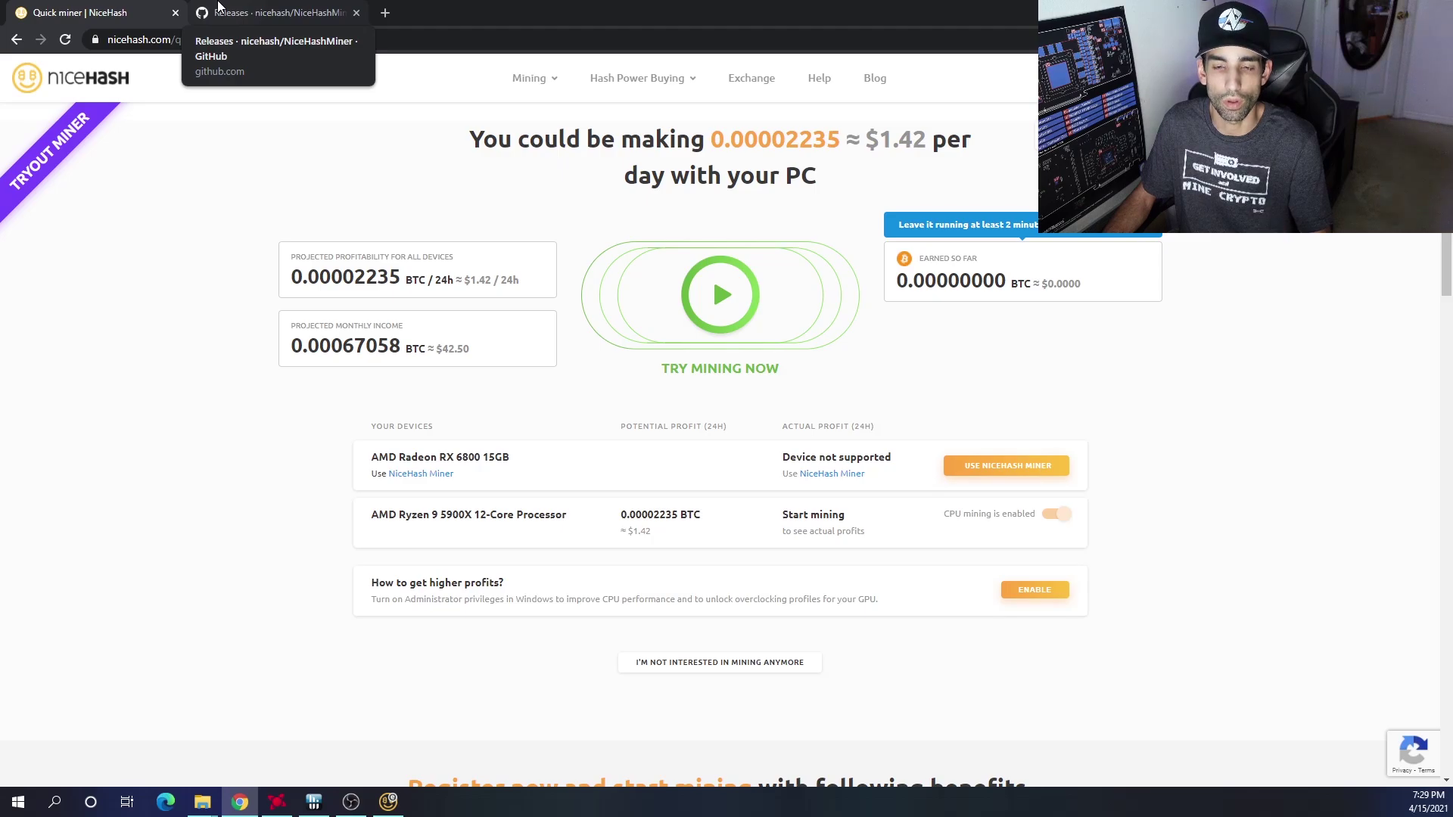
click(218, 9)
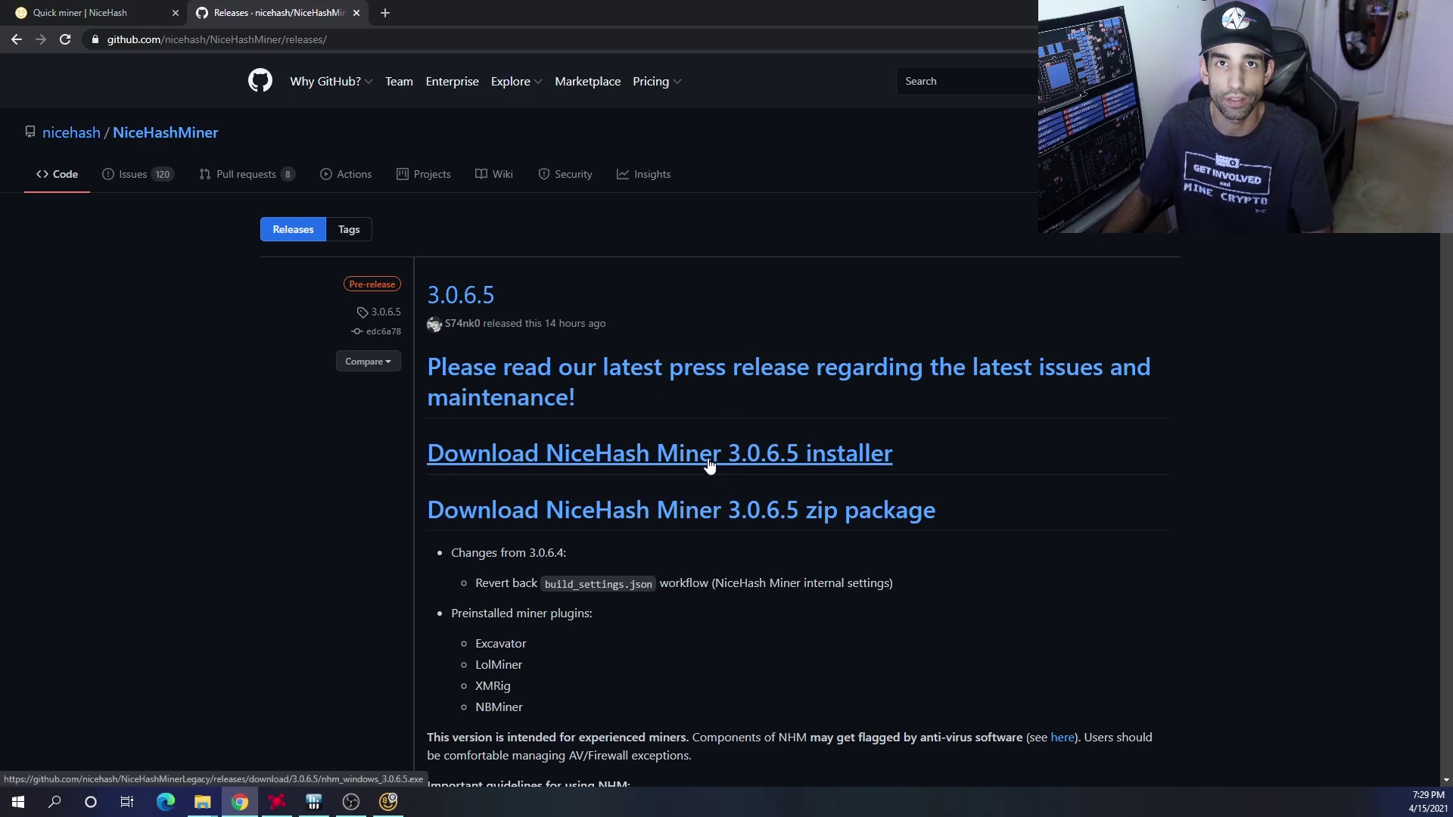
click(114, 12)
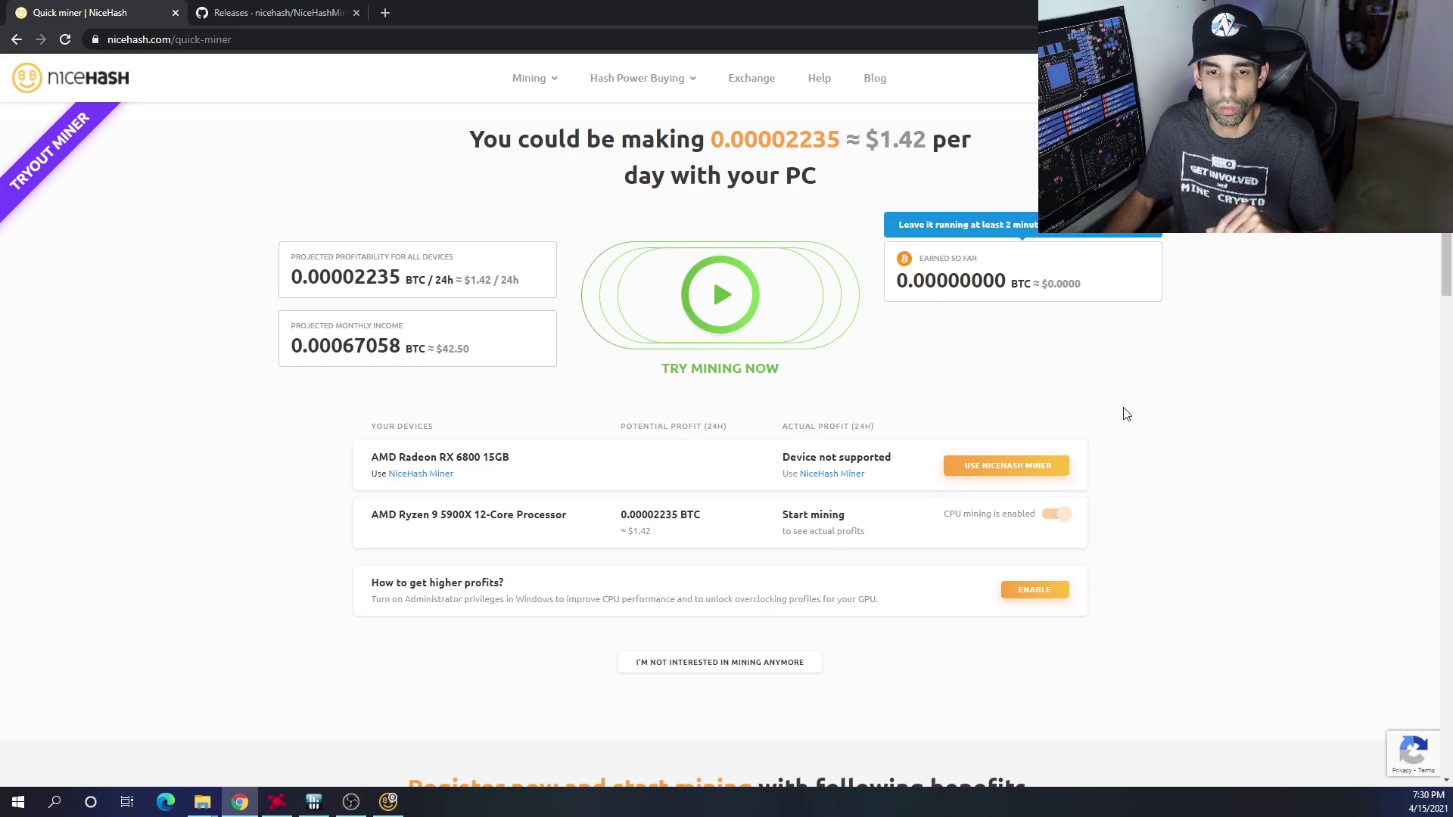
- Bring the running Excavator console forward and close it
scroll(1126, 413, down, 1)
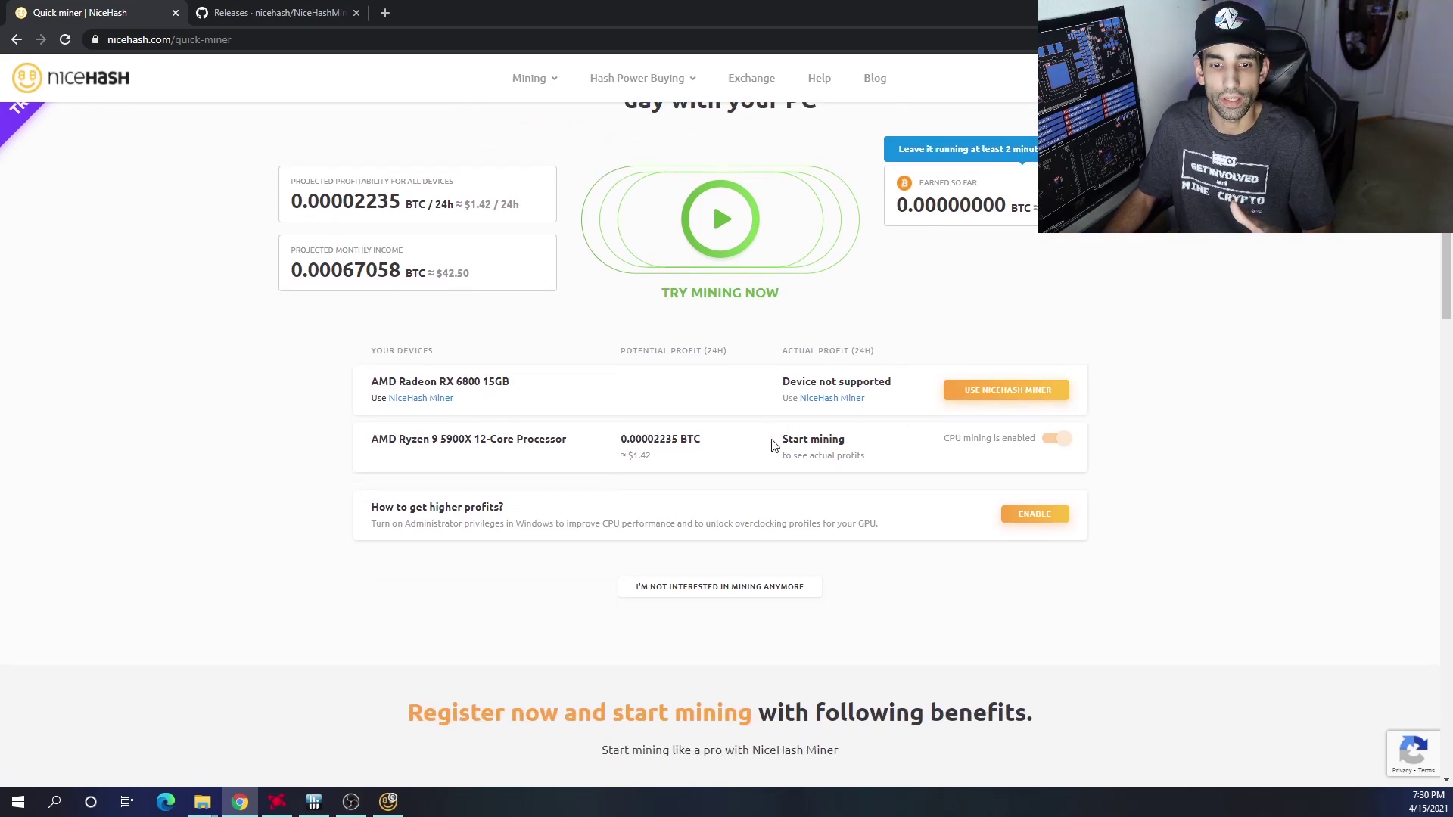
scroll(852, 454, up, 1)
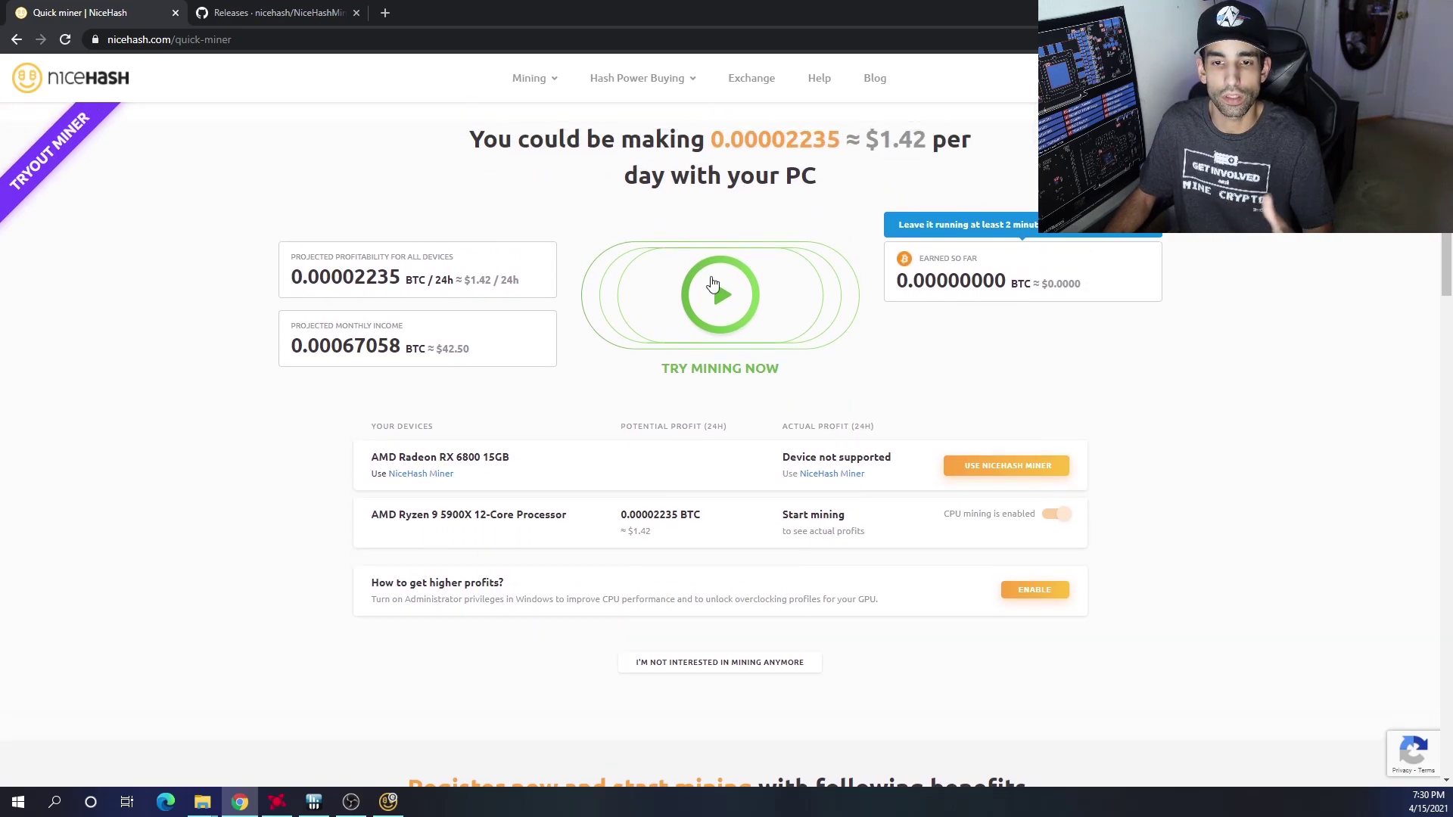
click(388, 802)
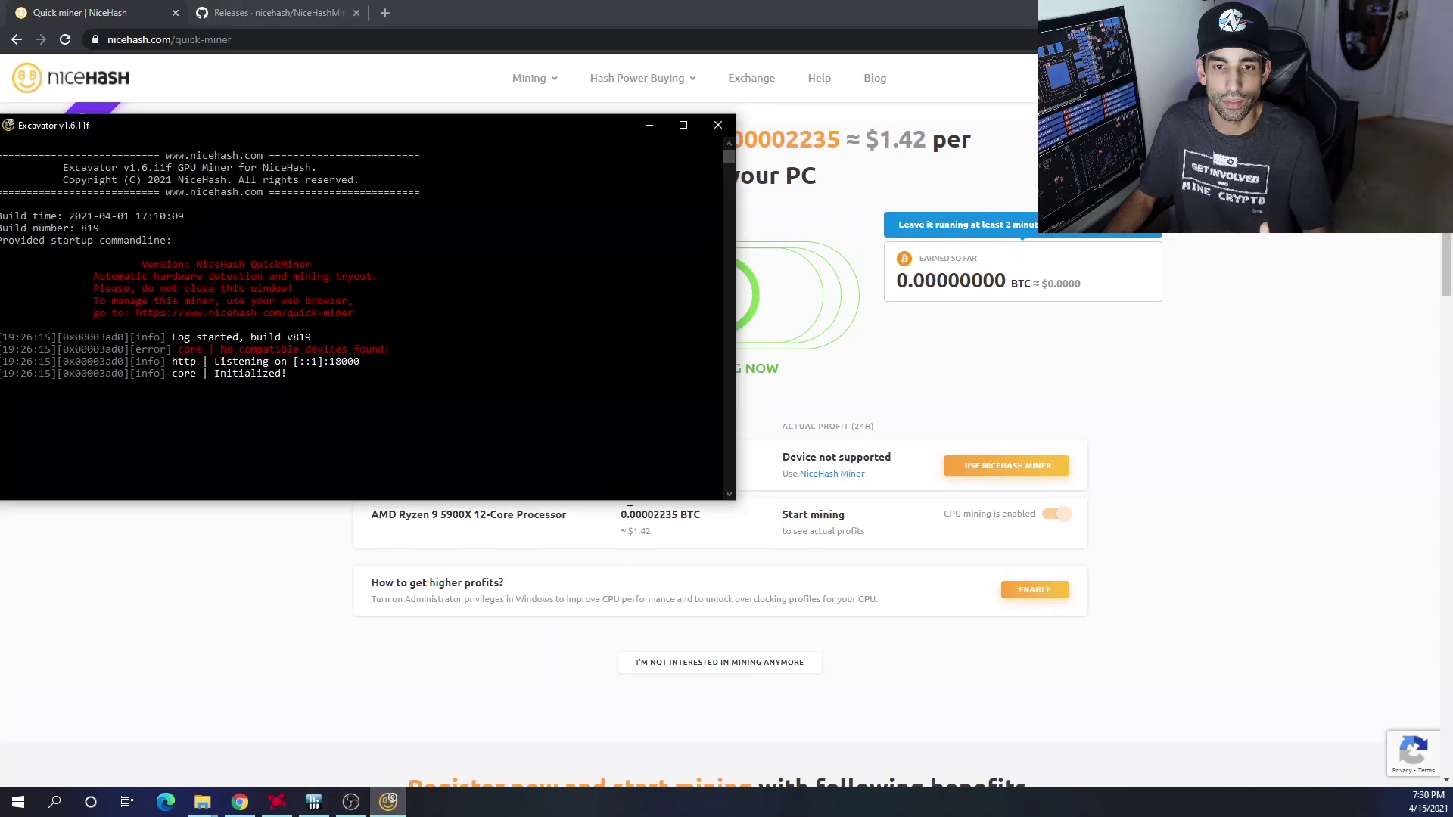
drag(383, 135, 538, 208)
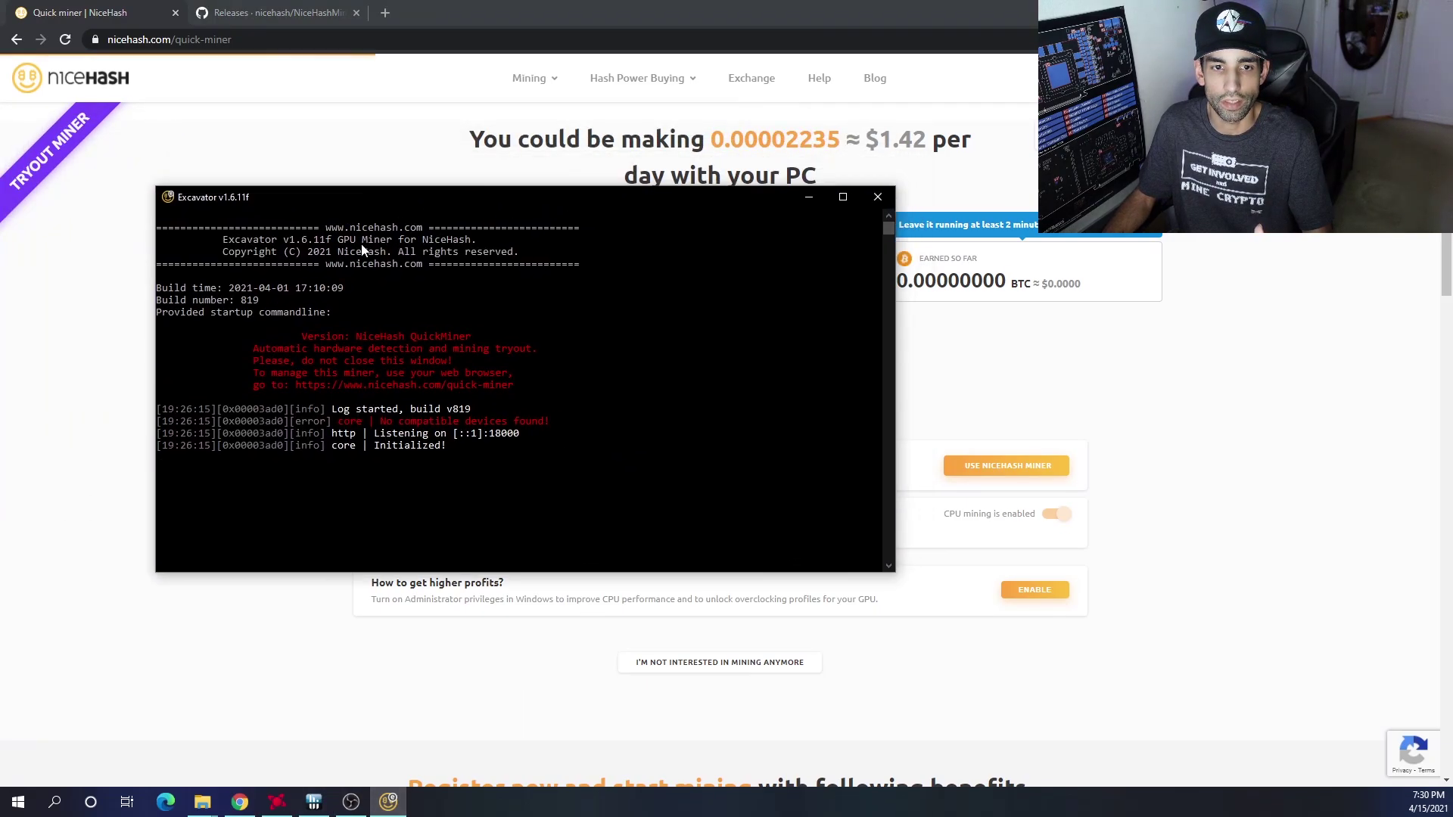
click(878, 196)
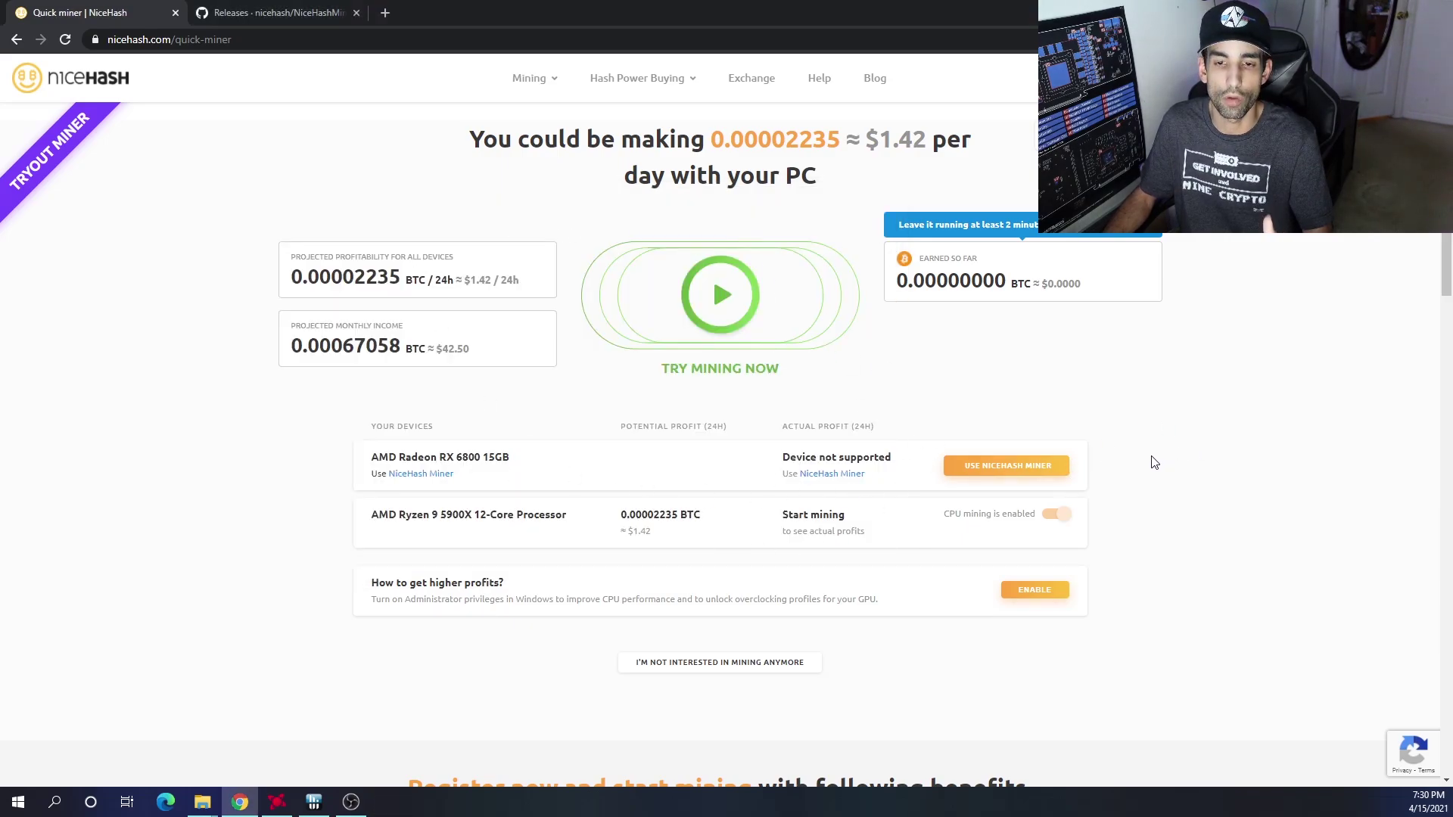
- Relaunch via Try Mining Now, move the new console aside, and start tryout mining
click(711, 345)
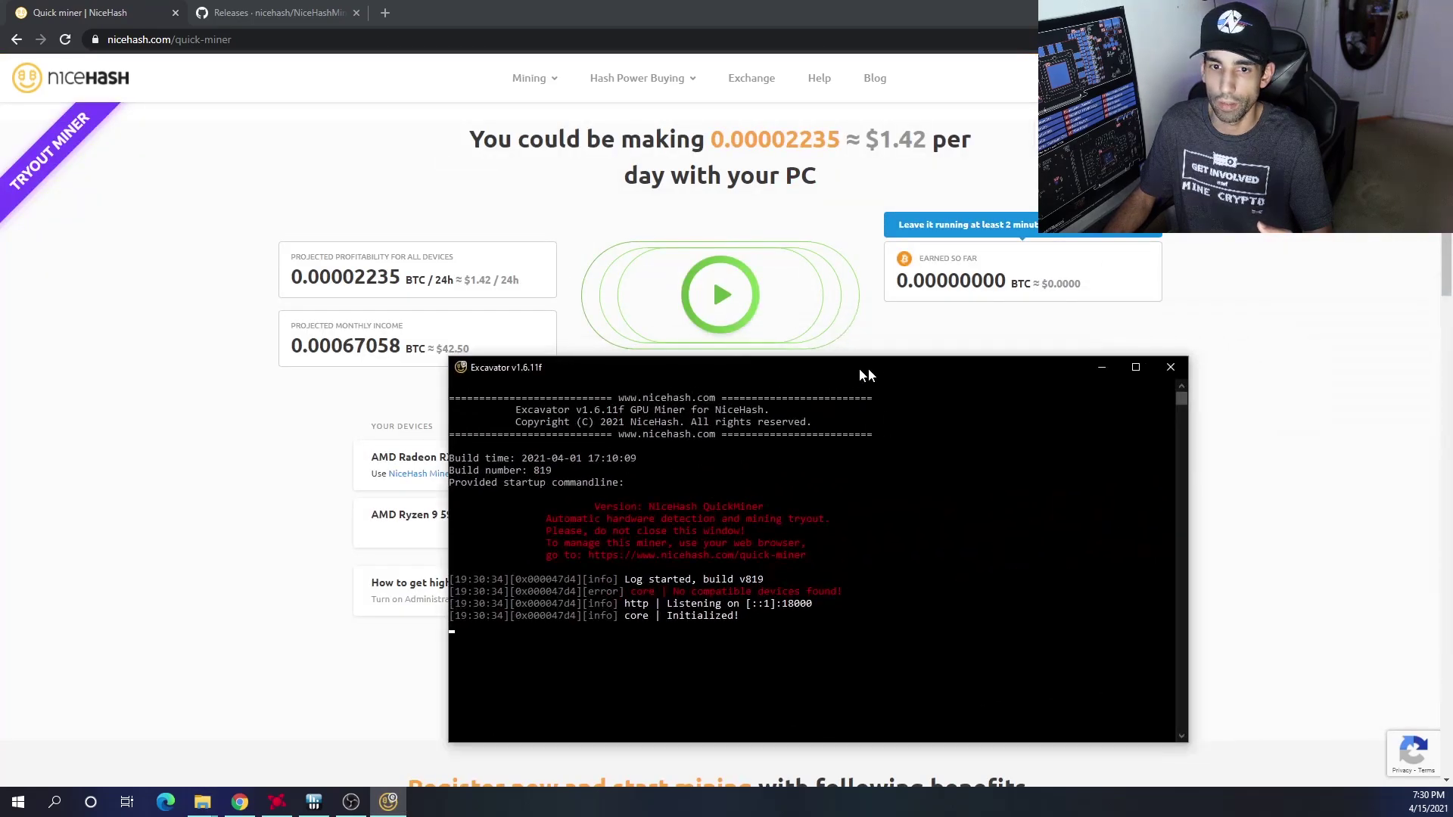
drag(808, 351, 548, 327)
click(1187, 389)
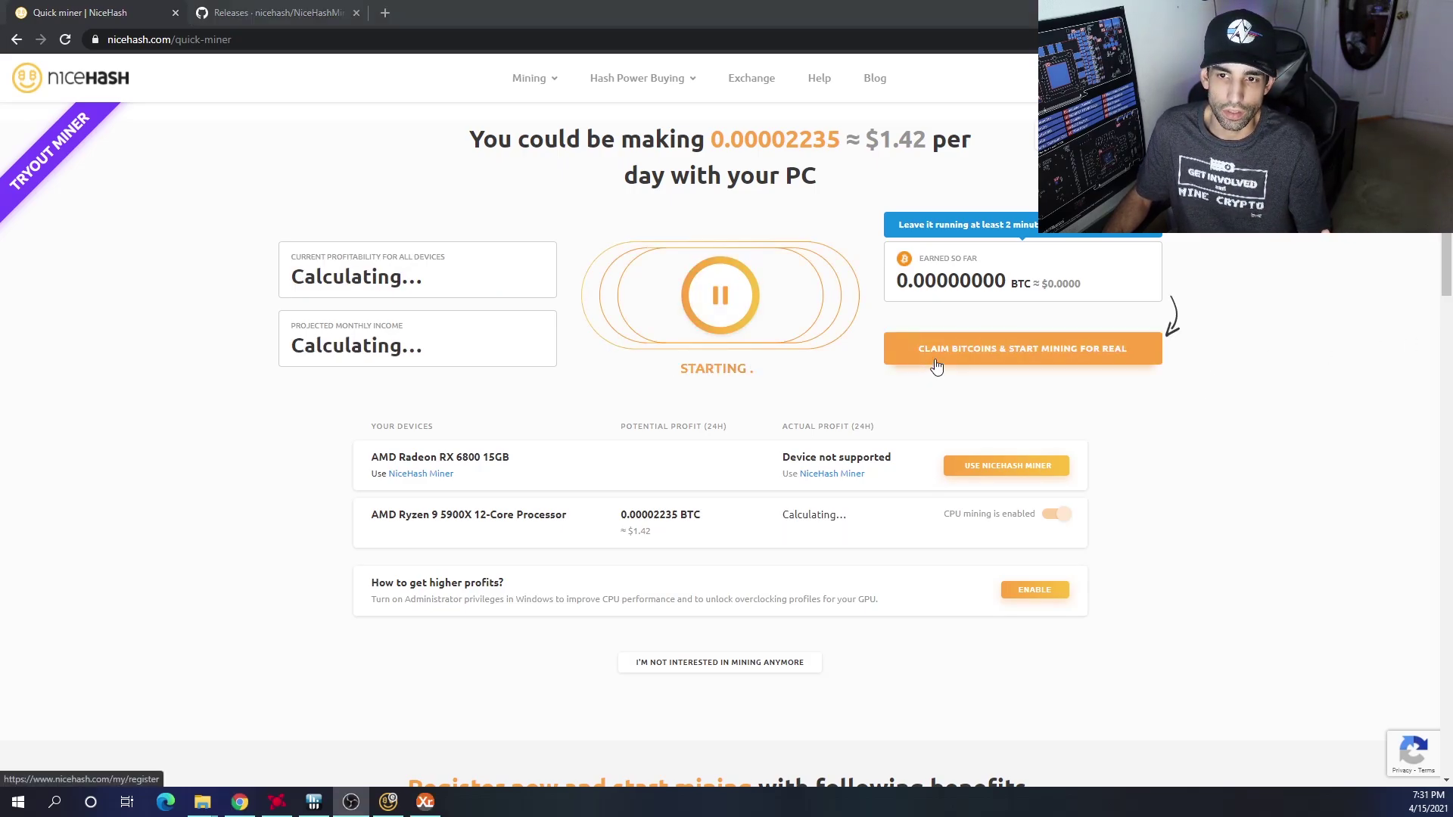
- Open the 'Claim Bitcoins & Start Mining for Real' sign-up page, then go back to the quick-miner page
click(971, 362)
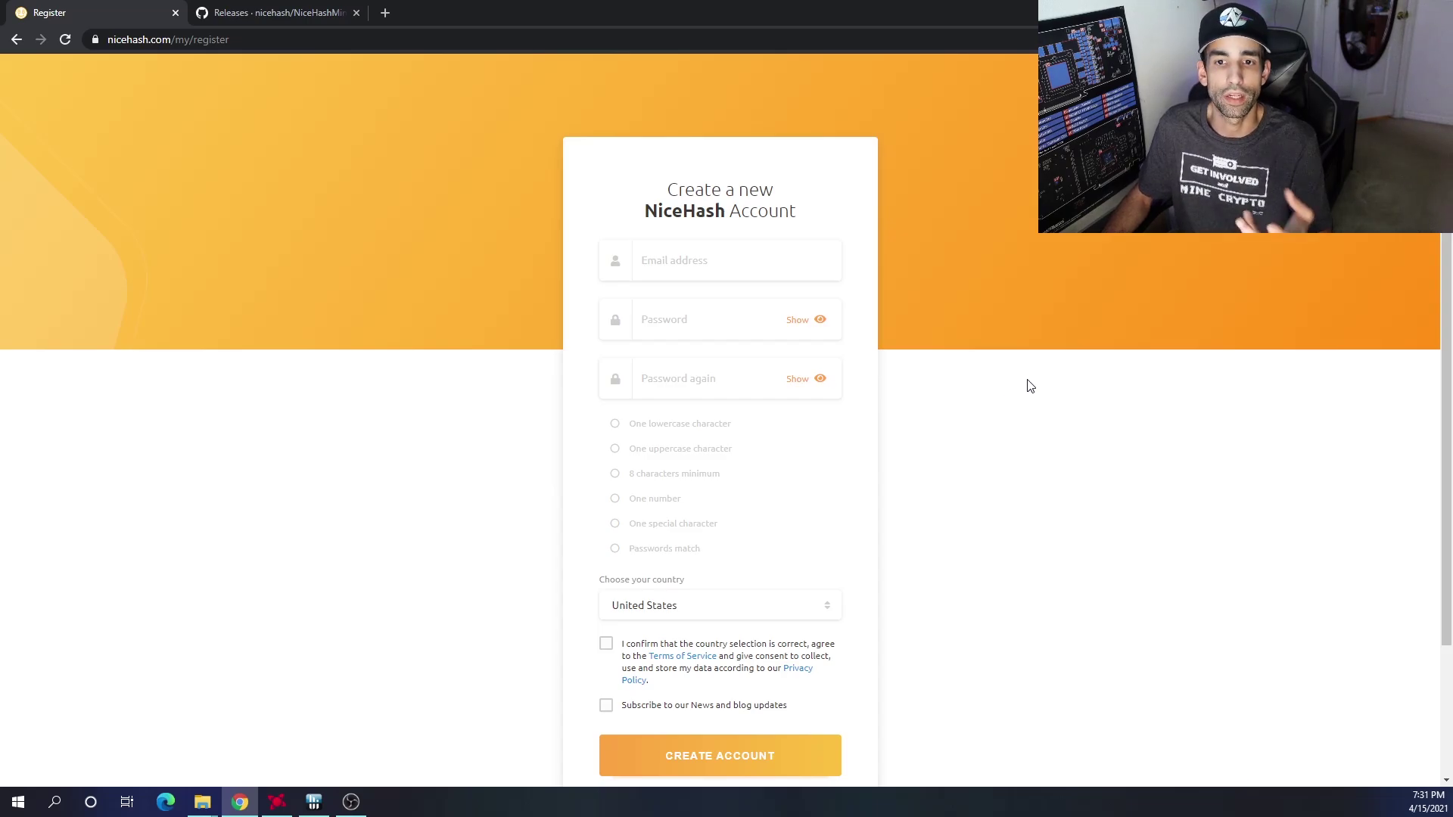
key(alt+Left)
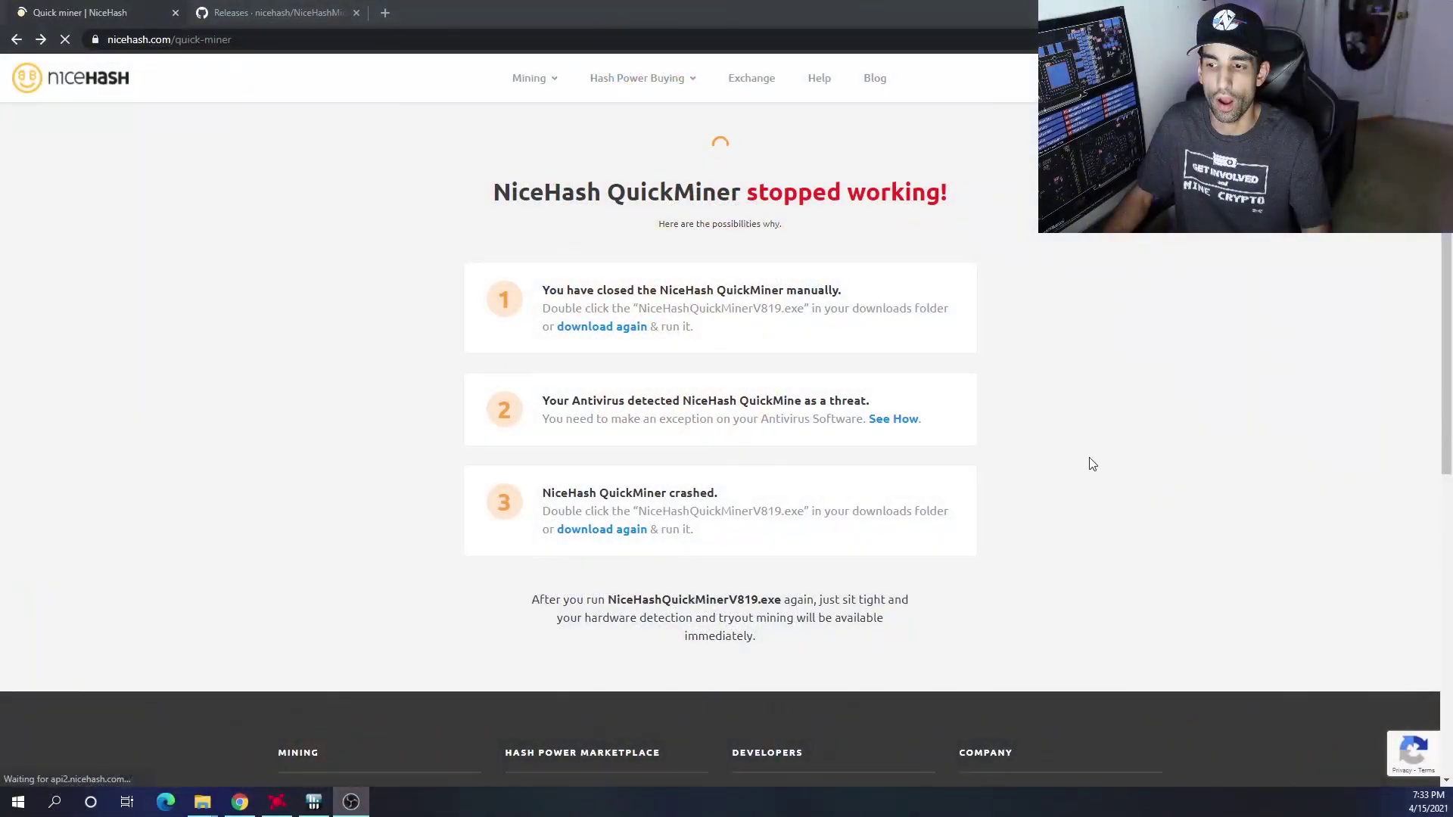
- Return to the tryout page via the homepage and relaunch NiceHashQuickMinerV819.exe from Downloads
click(95, 83)
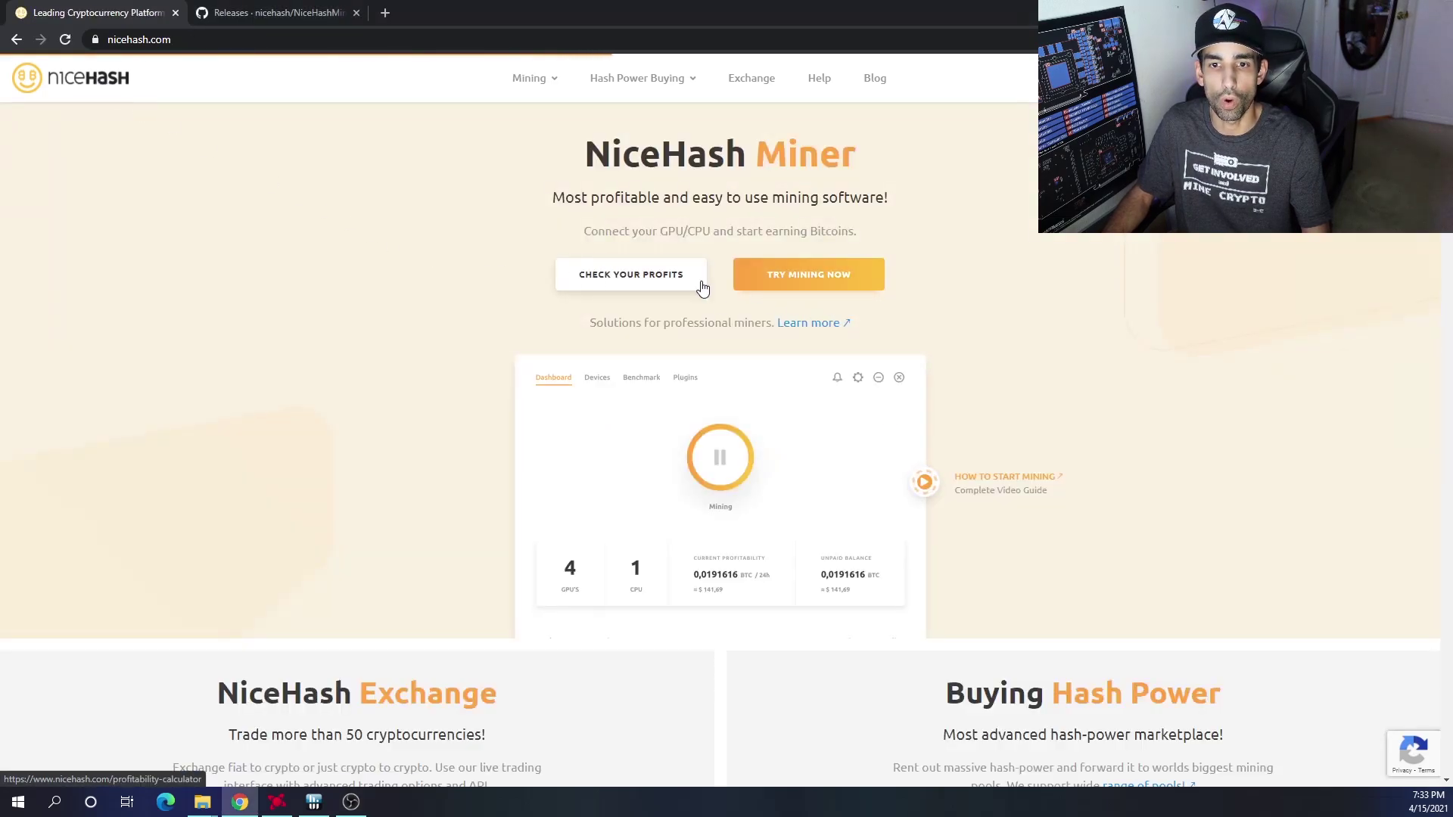
click(826, 291)
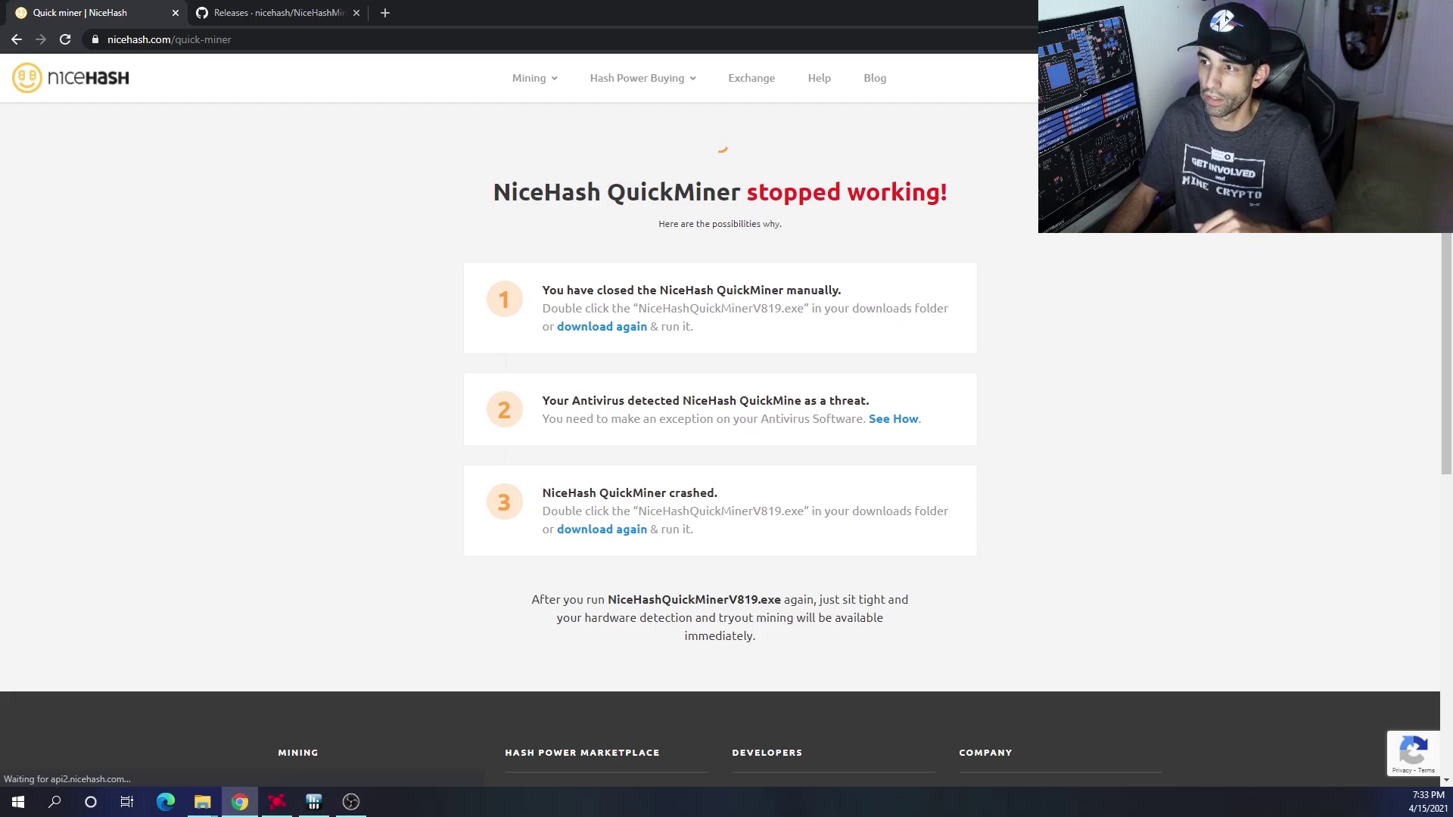
click(202, 802)
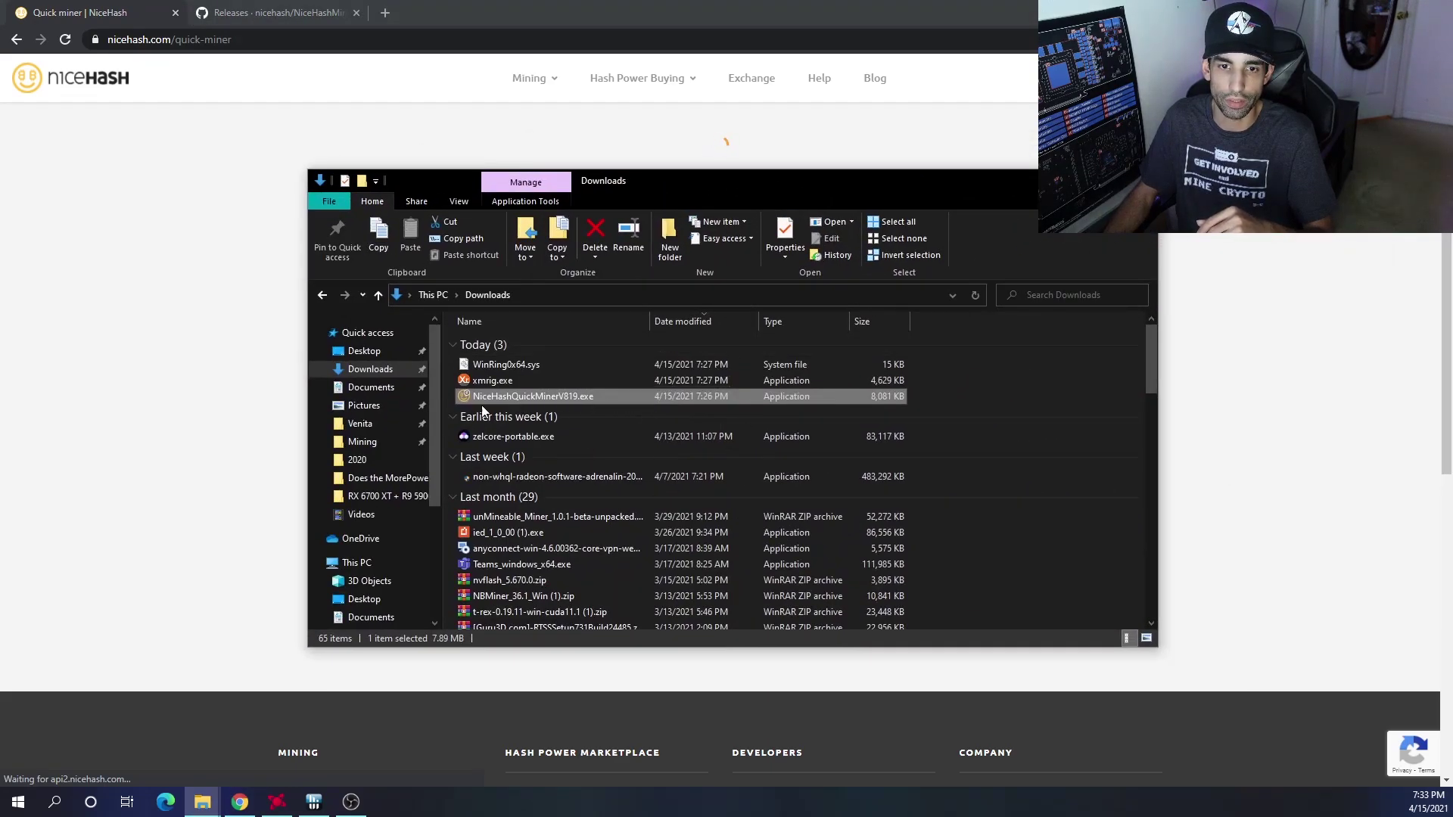
double_click(568, 399)
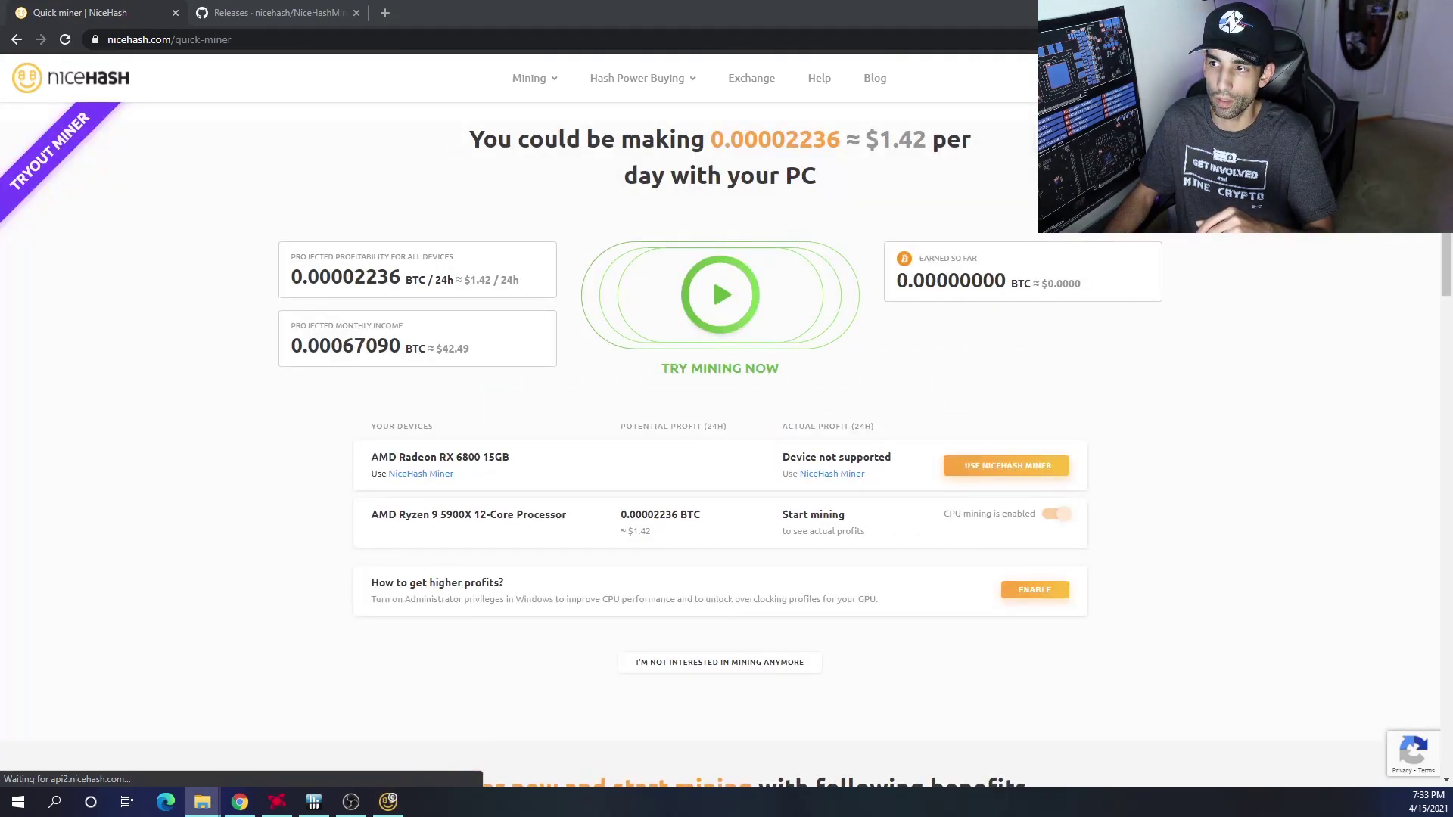
- Drag the Excavator v1.6.11f console to the left-centre of the screen
drag(1263, 307, 413, 388)
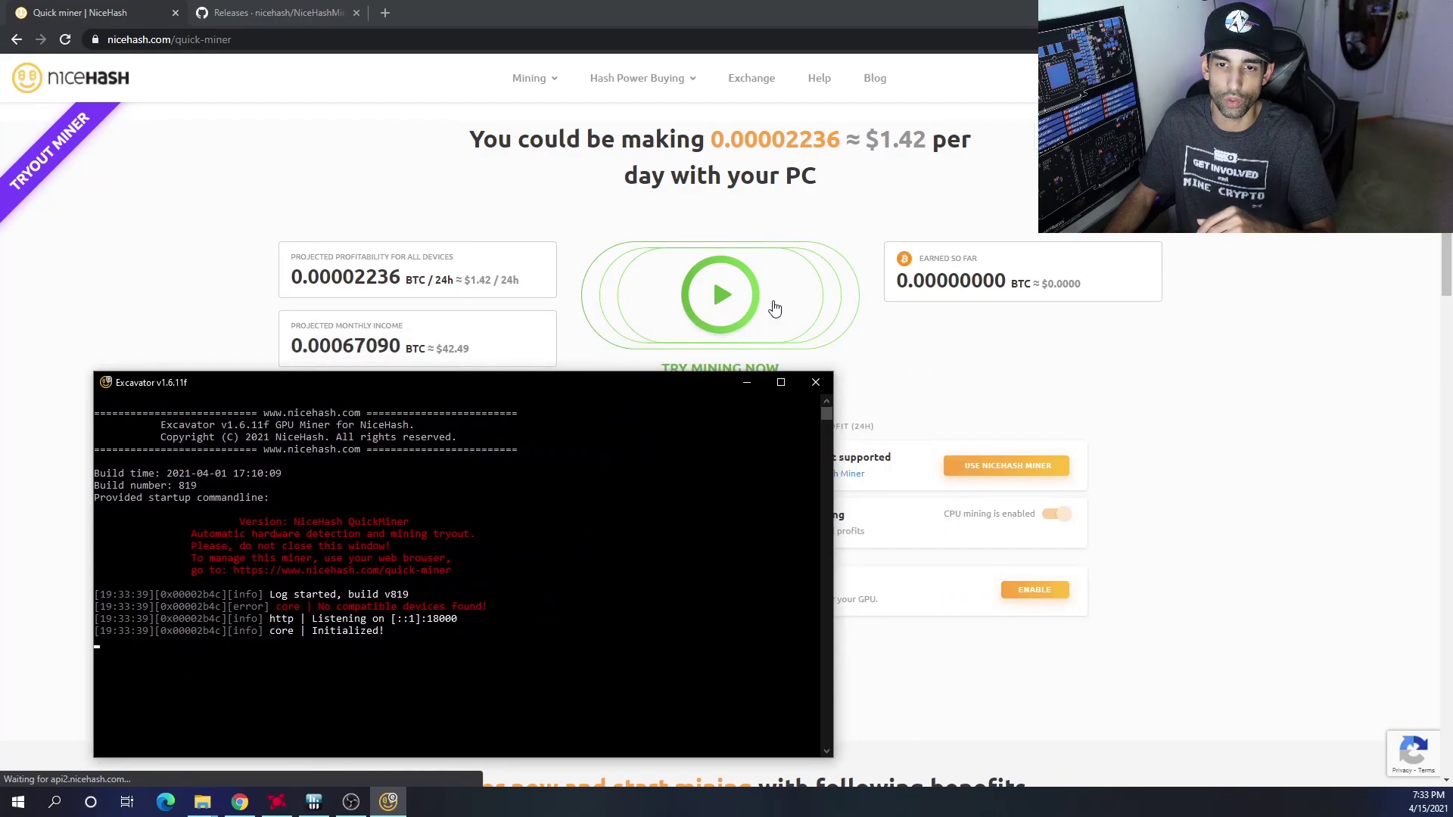